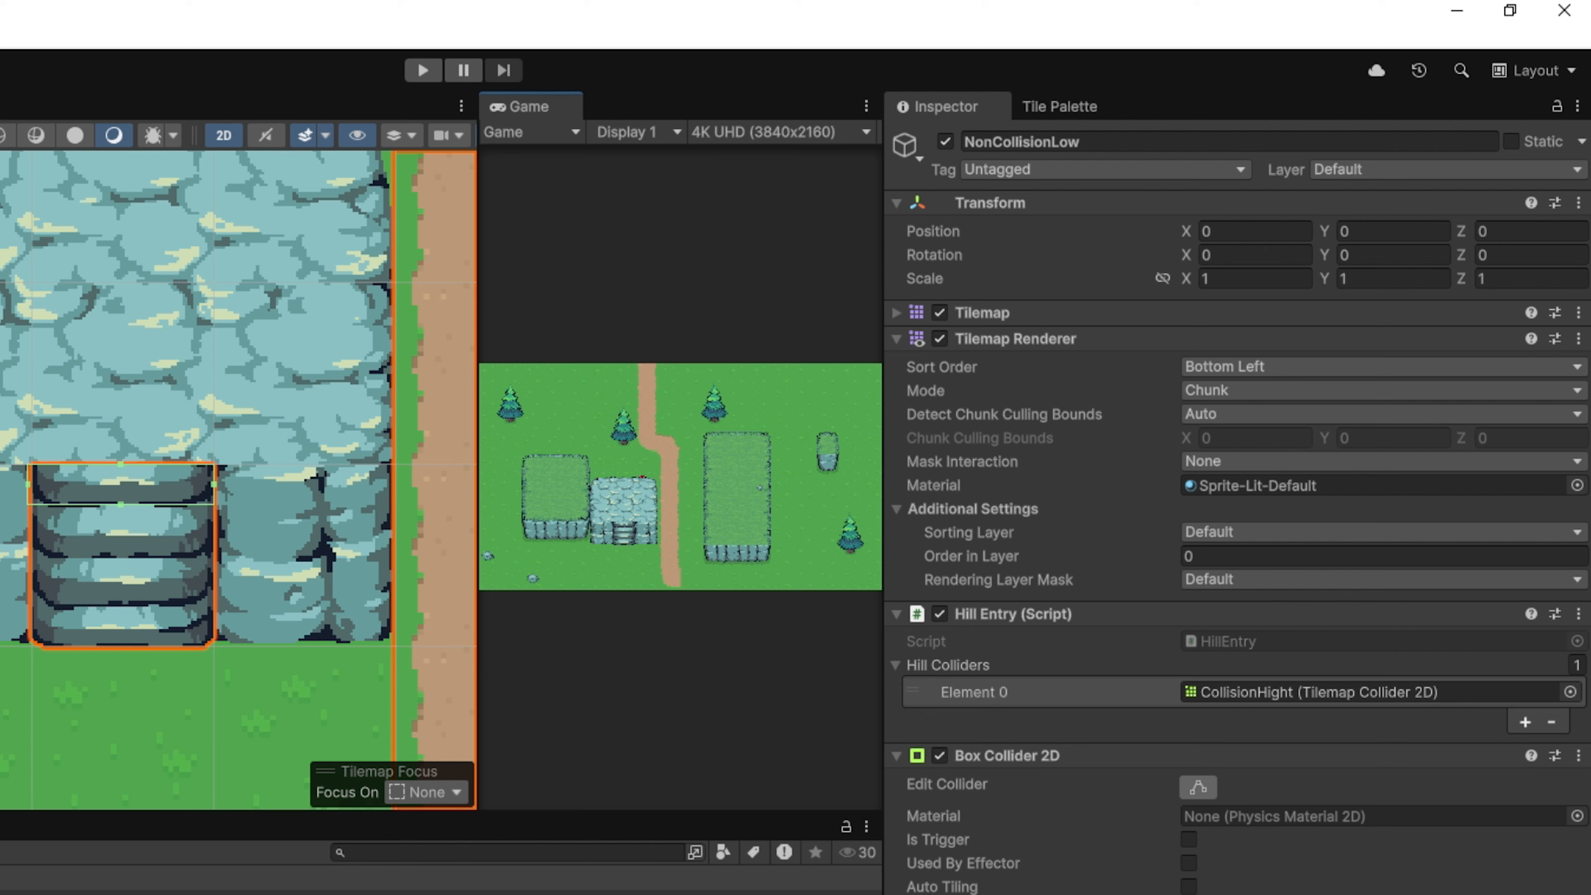
Assign the Player tag to the Player object
click(1087, 139)
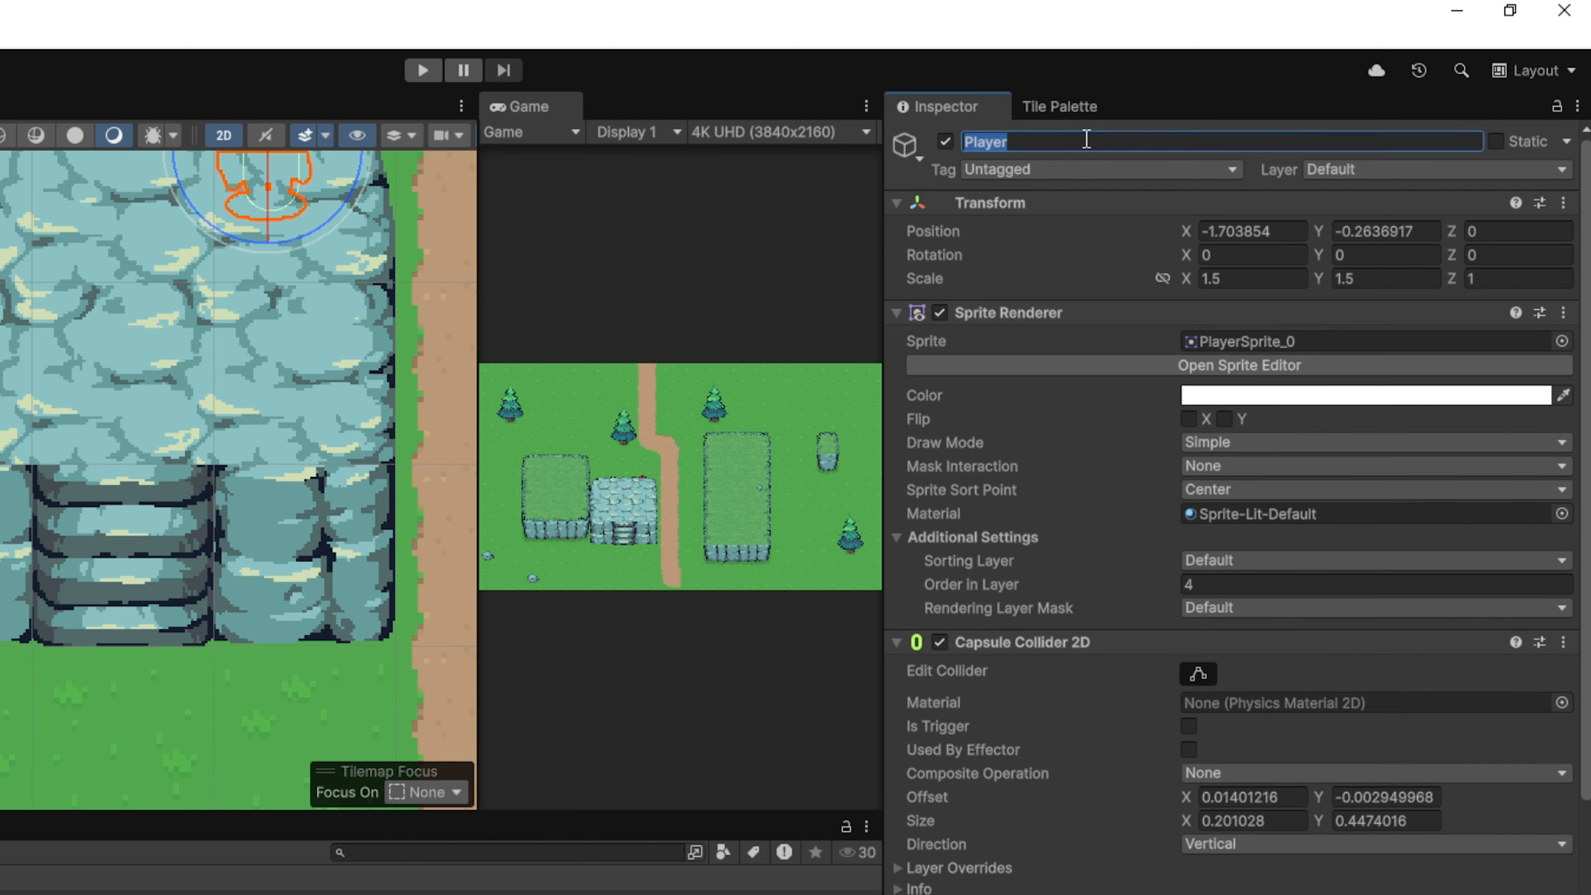
click(1057, 182)
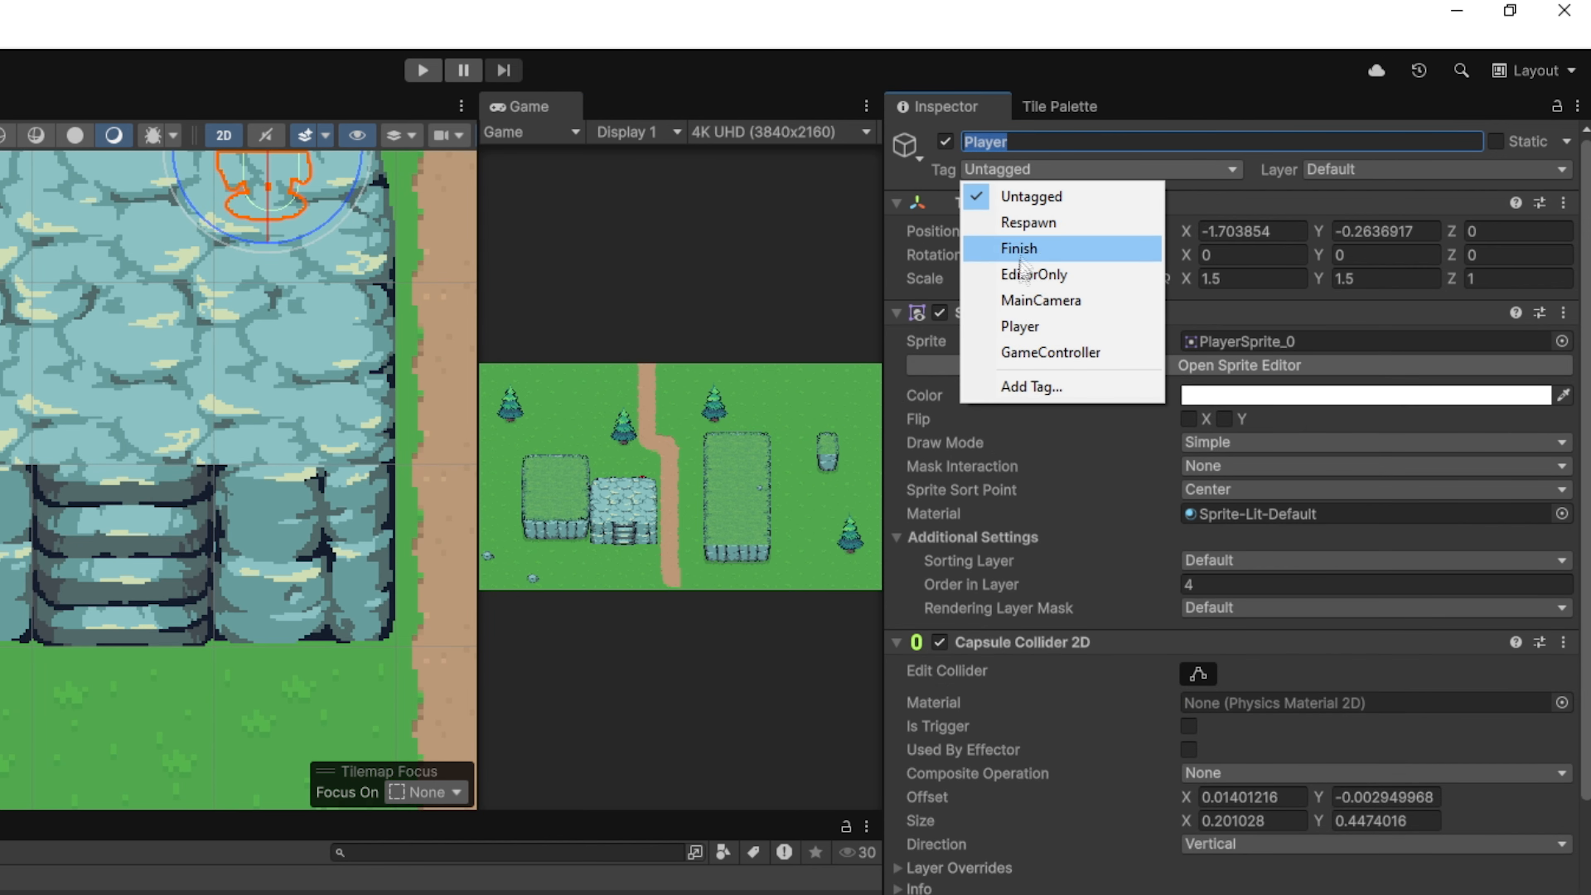
click(1023, 327)
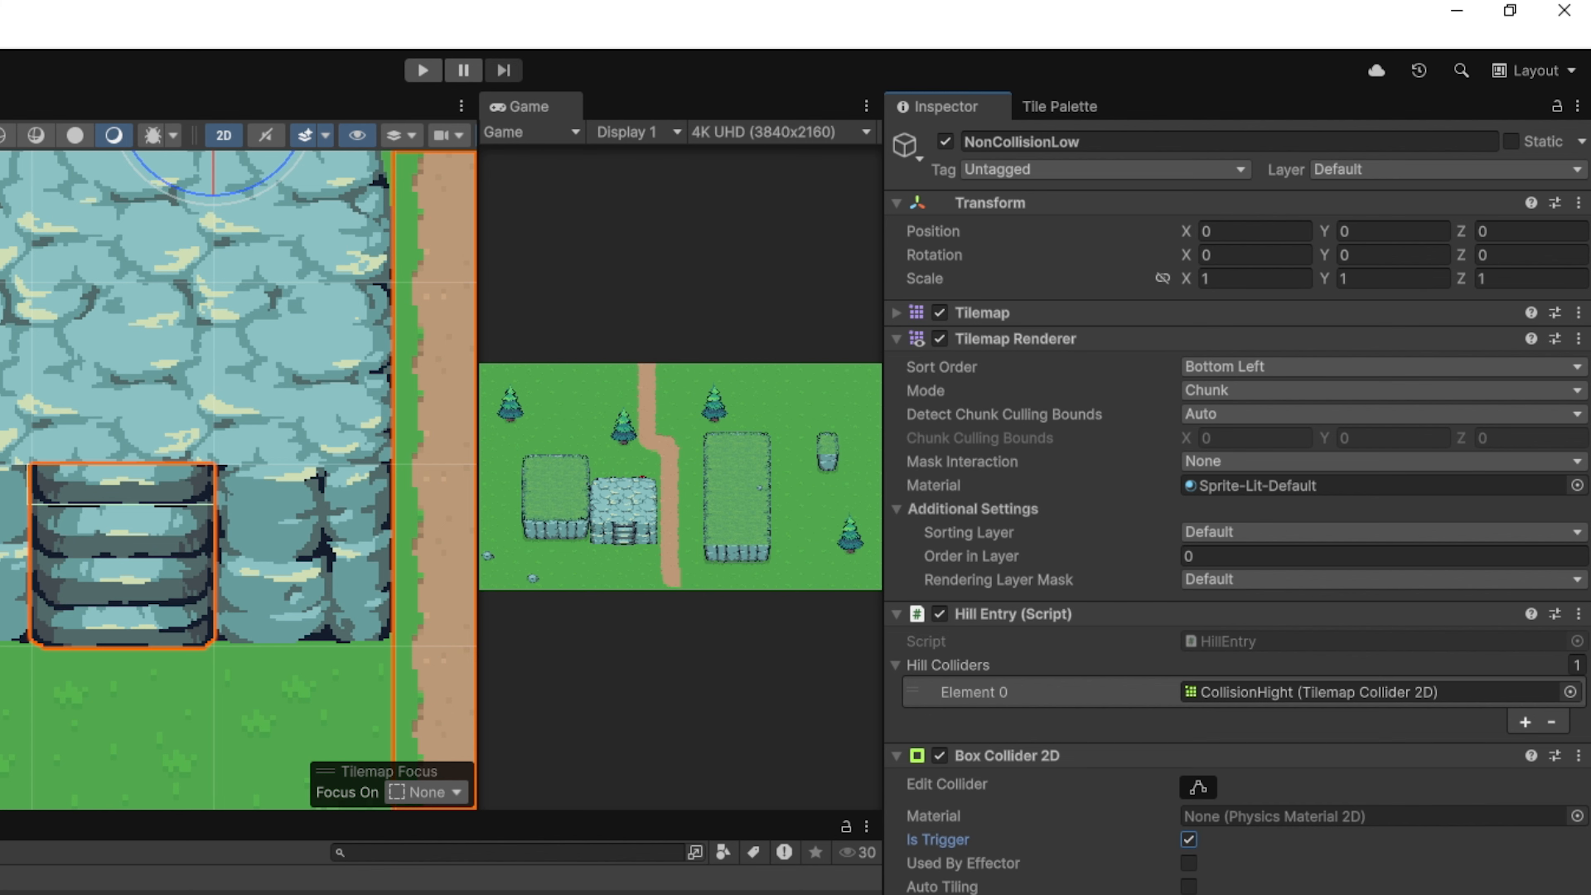
Run the game and walk the character around on the stone hill and over its edges to test collisions
key(ctrl+p)
key(Right)
key(Down)
key(Left)
key(Up)
key(Down)
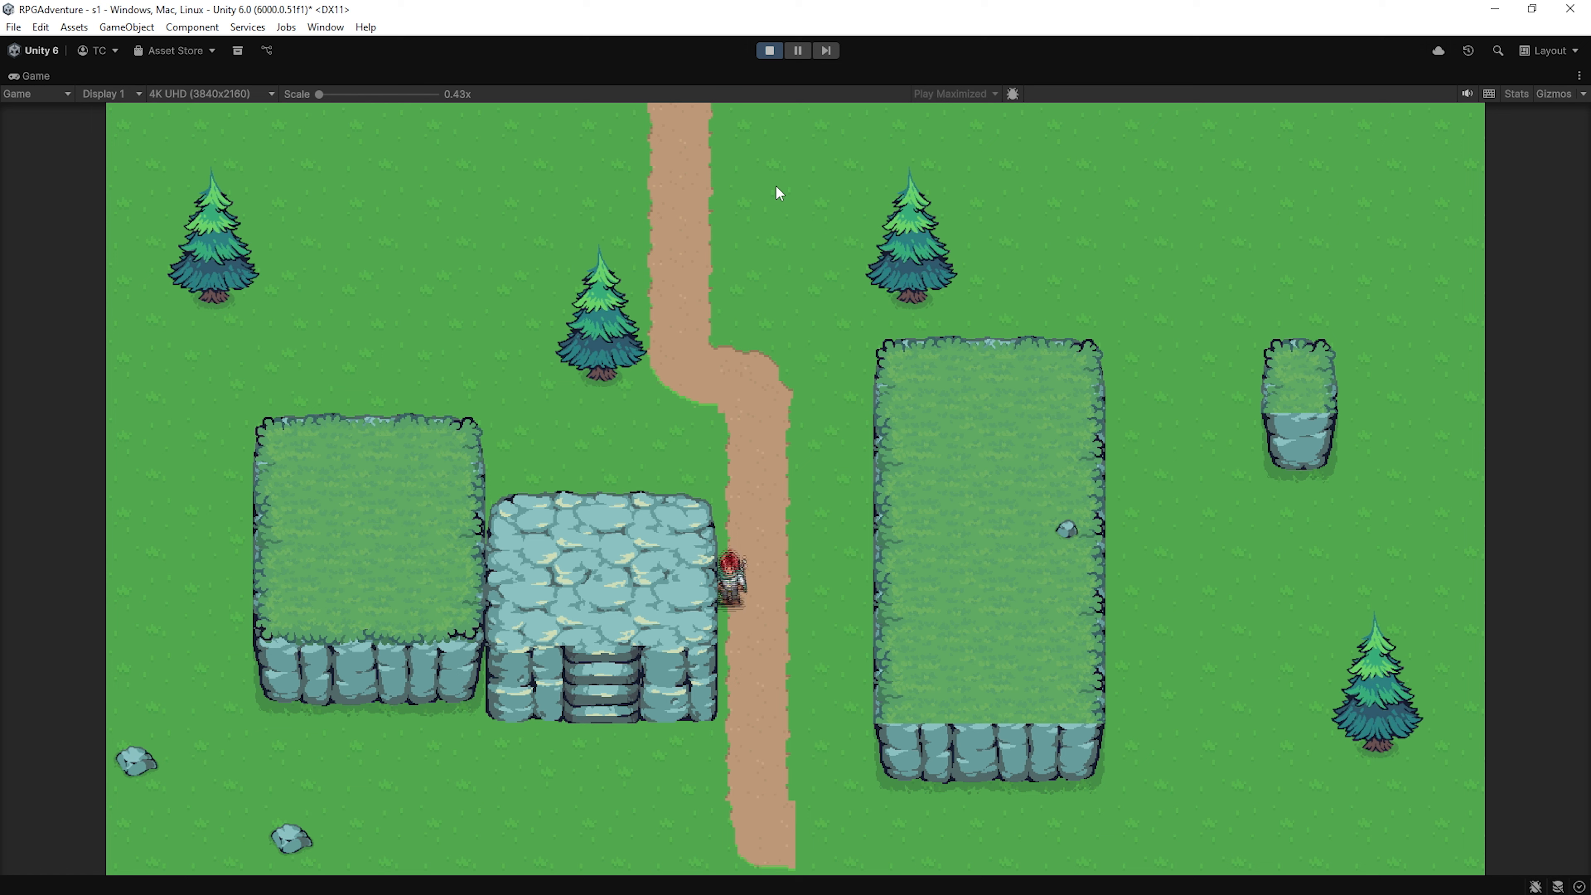
key(Left)
key(Left)
key(Up)
key(Right)
key(Up)
key(Up)
key(Left)
key(Up)
key(Right)
key(Down)
key(Right)
key(Up)
key(Left)
key(Down)
key(Right)
key(Left)
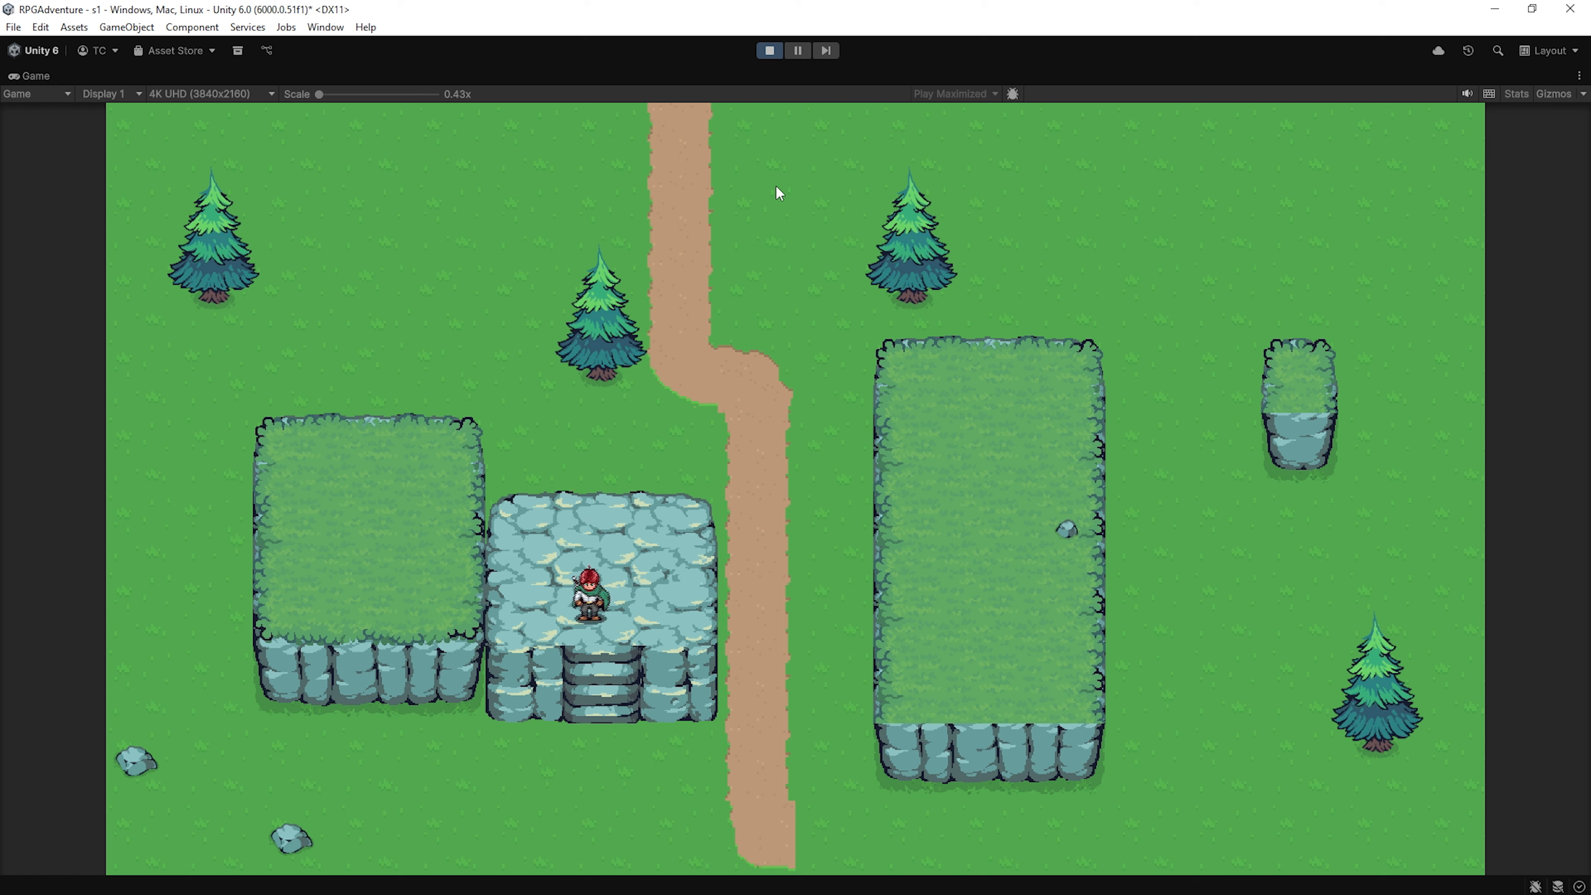
Walk the character down the stone hill's stairs onto the grass below
key(Right)
key(Right)
key(Up)
key(Left)
key(Down)
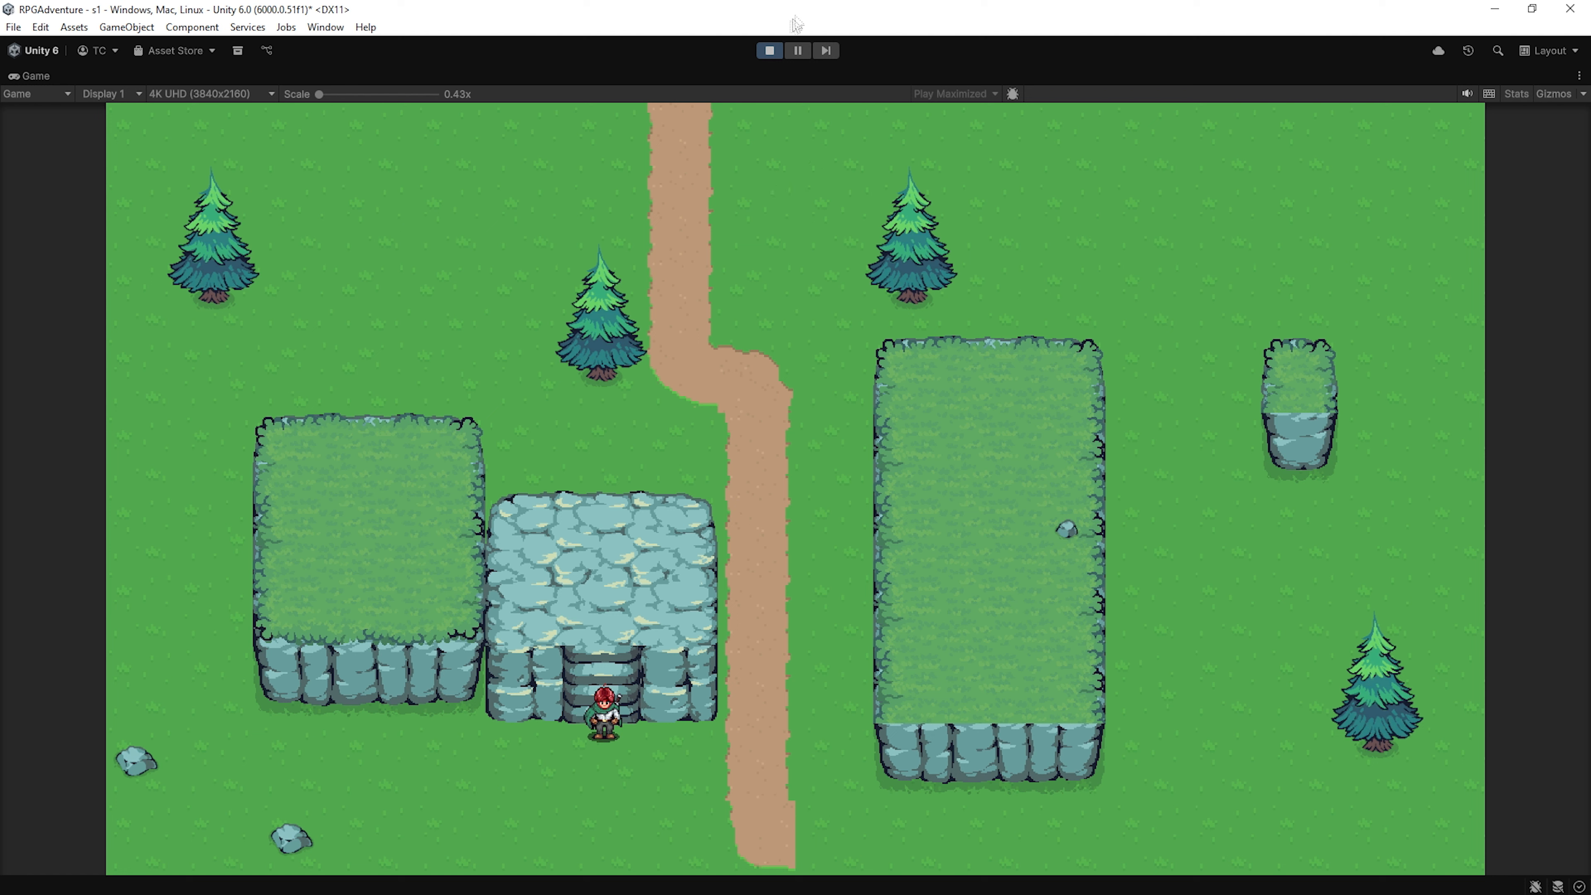
key(Down)
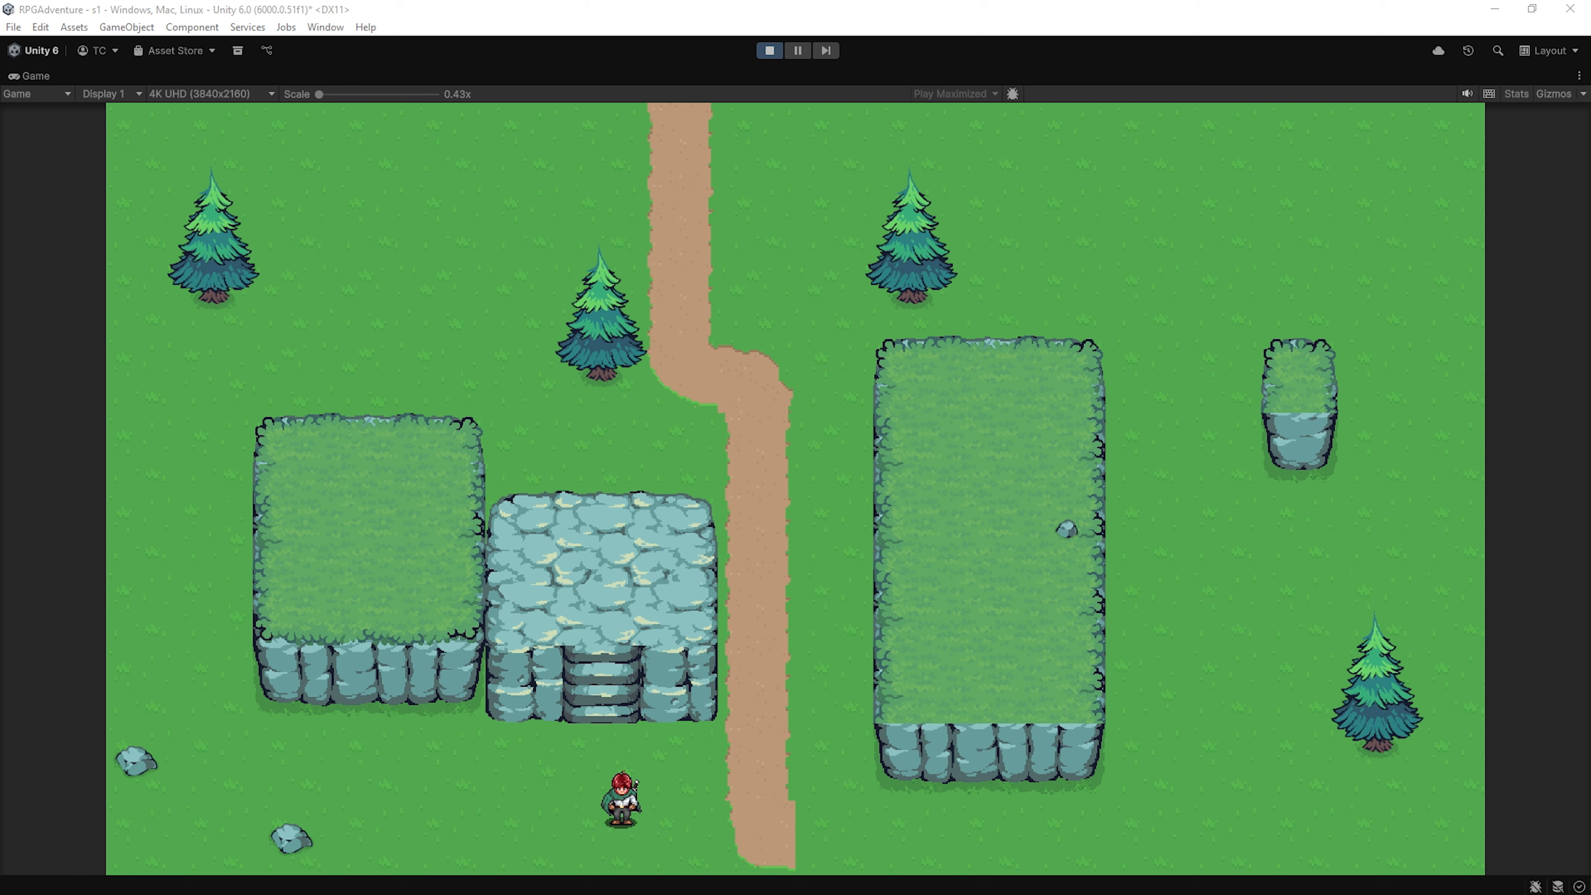
Walk the character back up the stairs, test the stone hill's edges from above, and stop the game
key(Right)
key(Up)
key(Left)
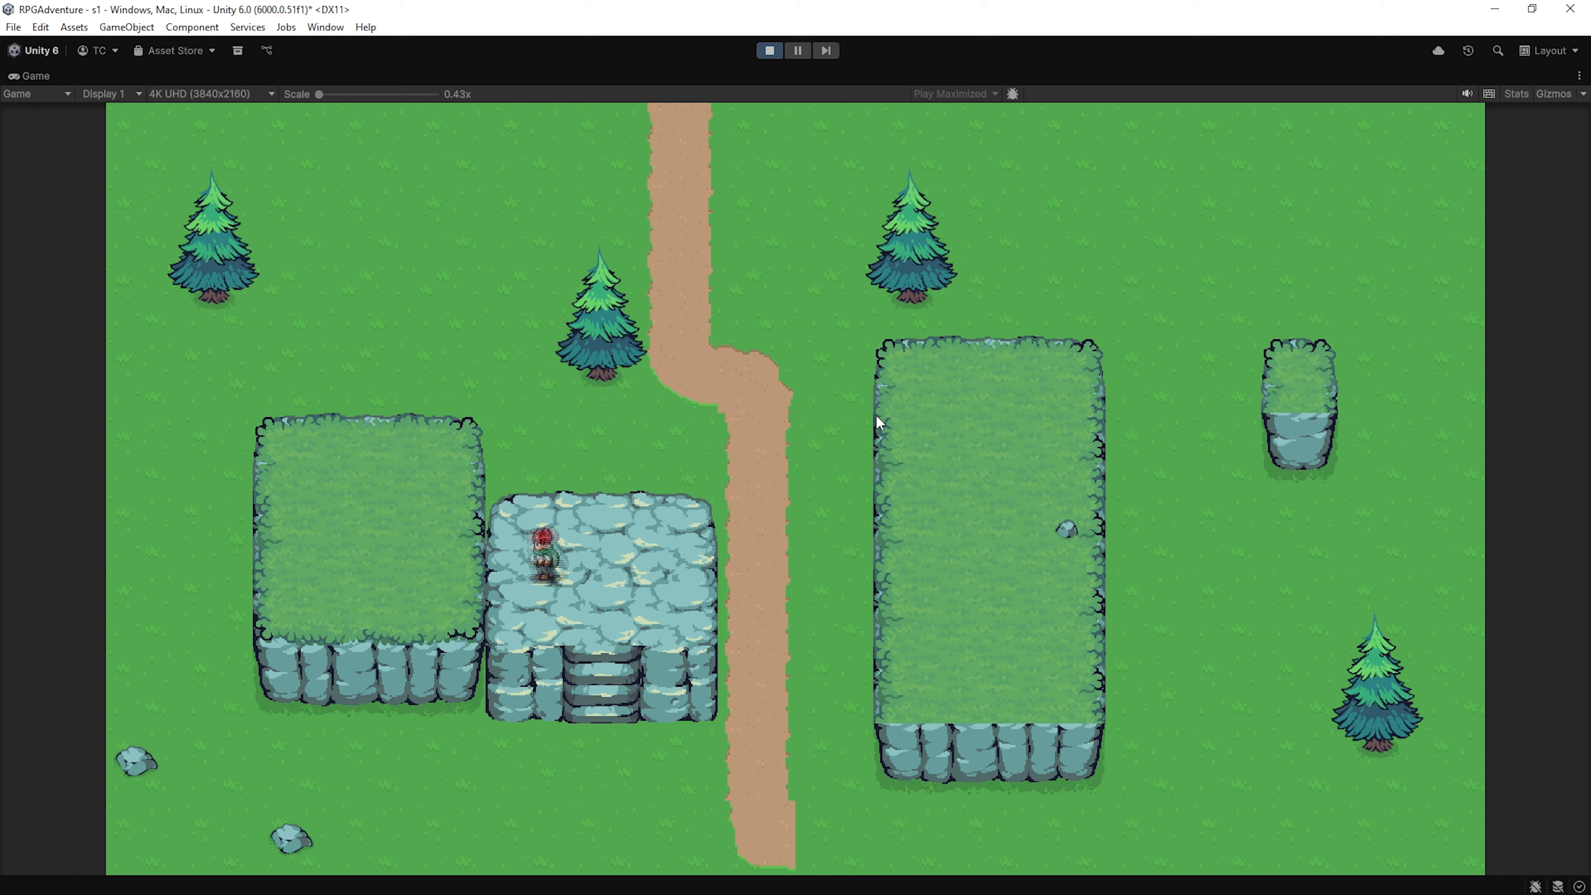
key(Right)
key(Up)
key(Left)
key(Up)
key(Down)
key(Right)
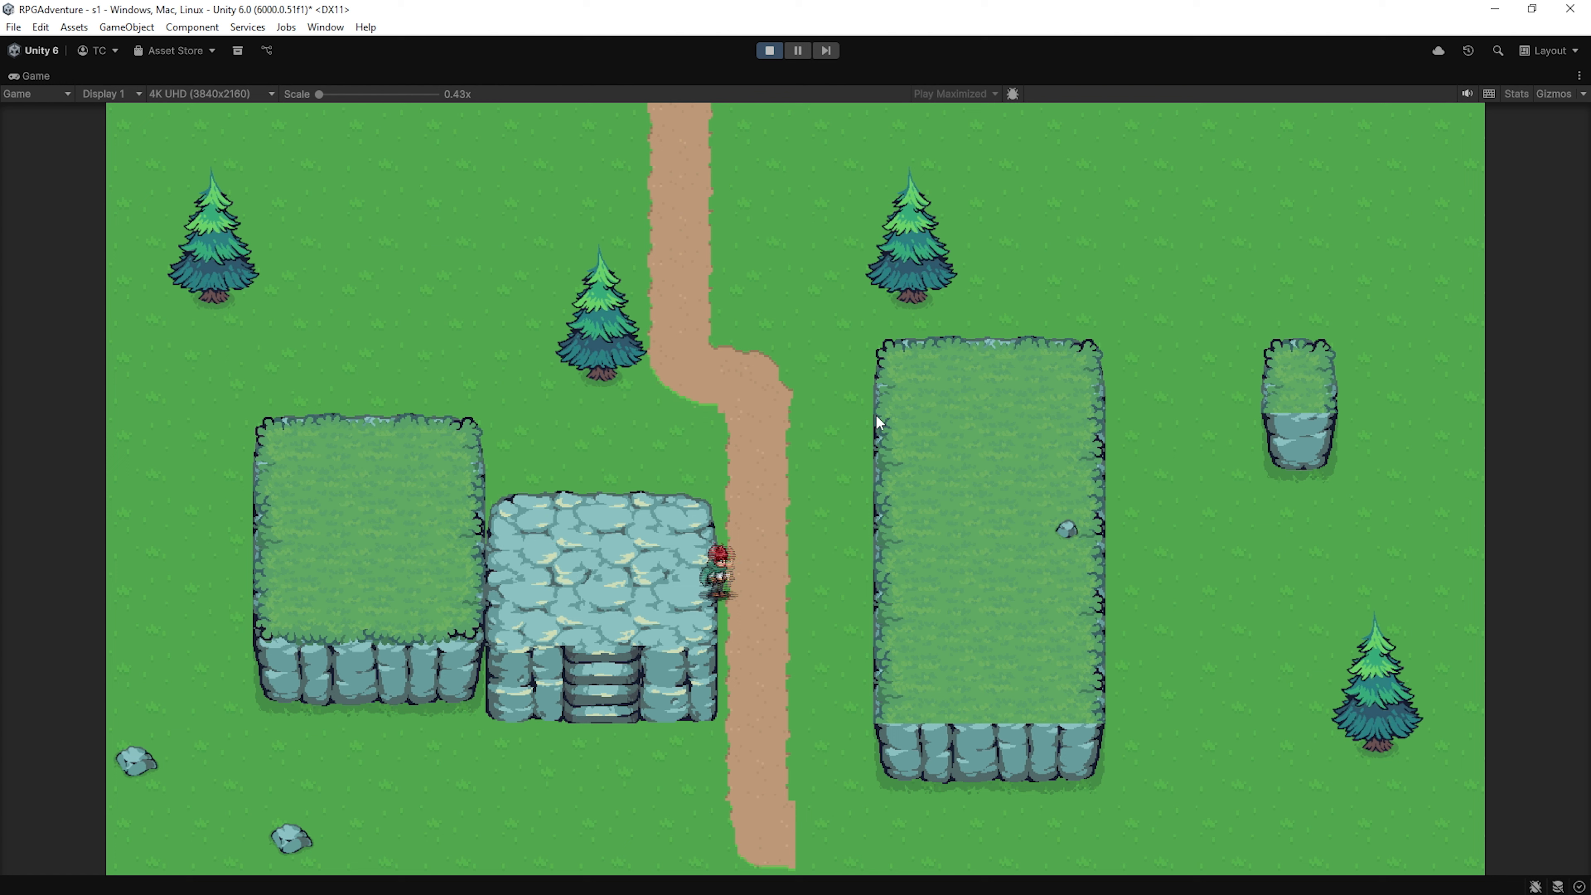
key(Left)
key(Up)
key(Down)
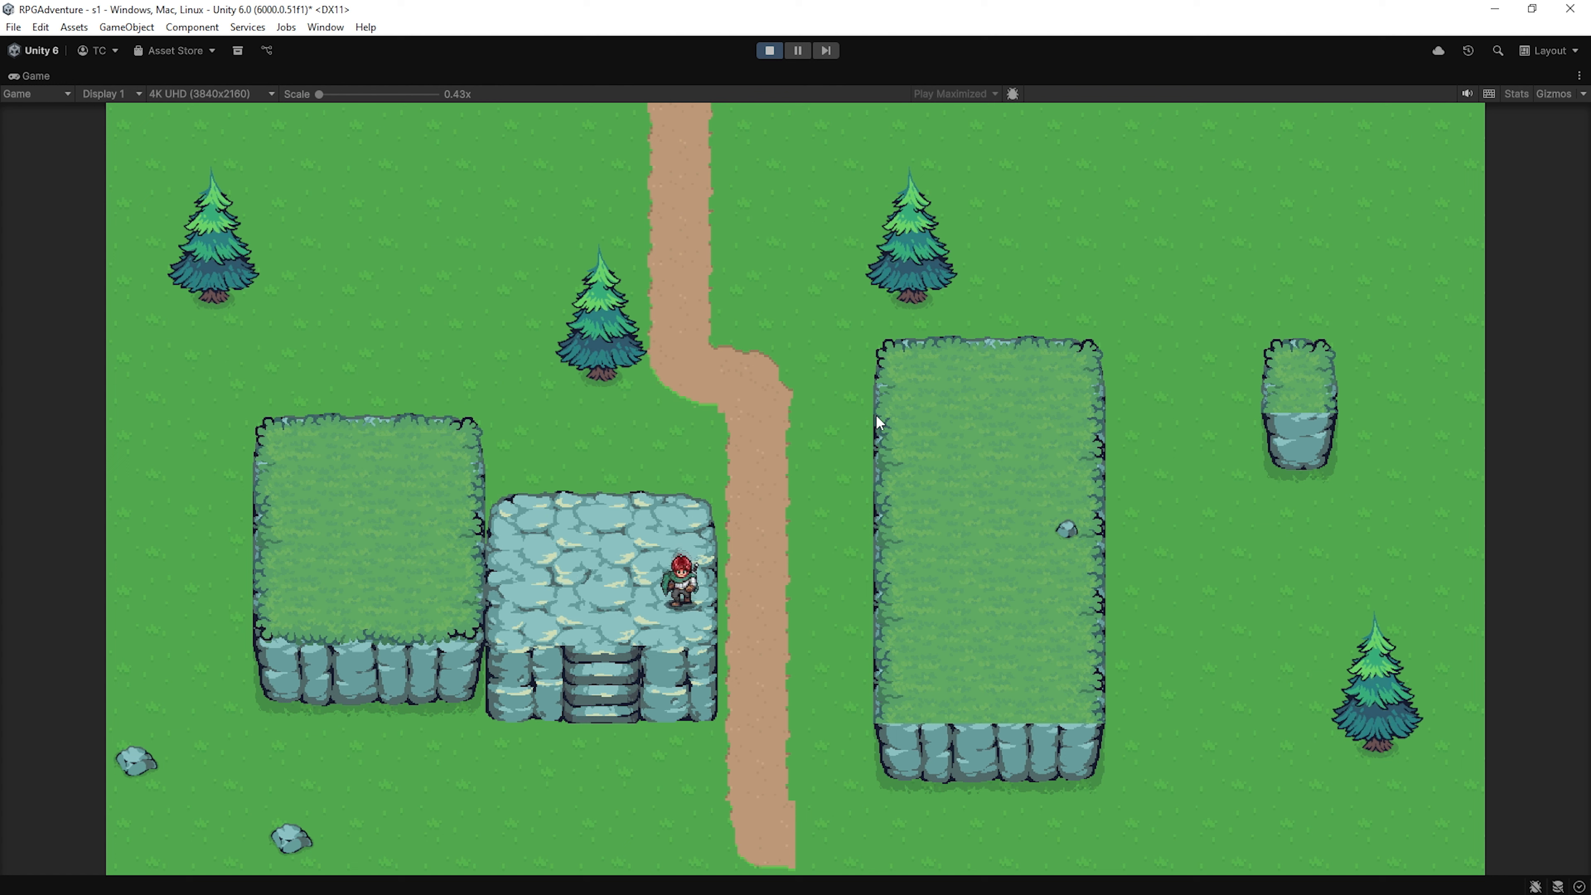
key(Down)
key(Left)
key(Up)
key(Up)
key(Right)
key(Down)
key(Down)
key(Right)
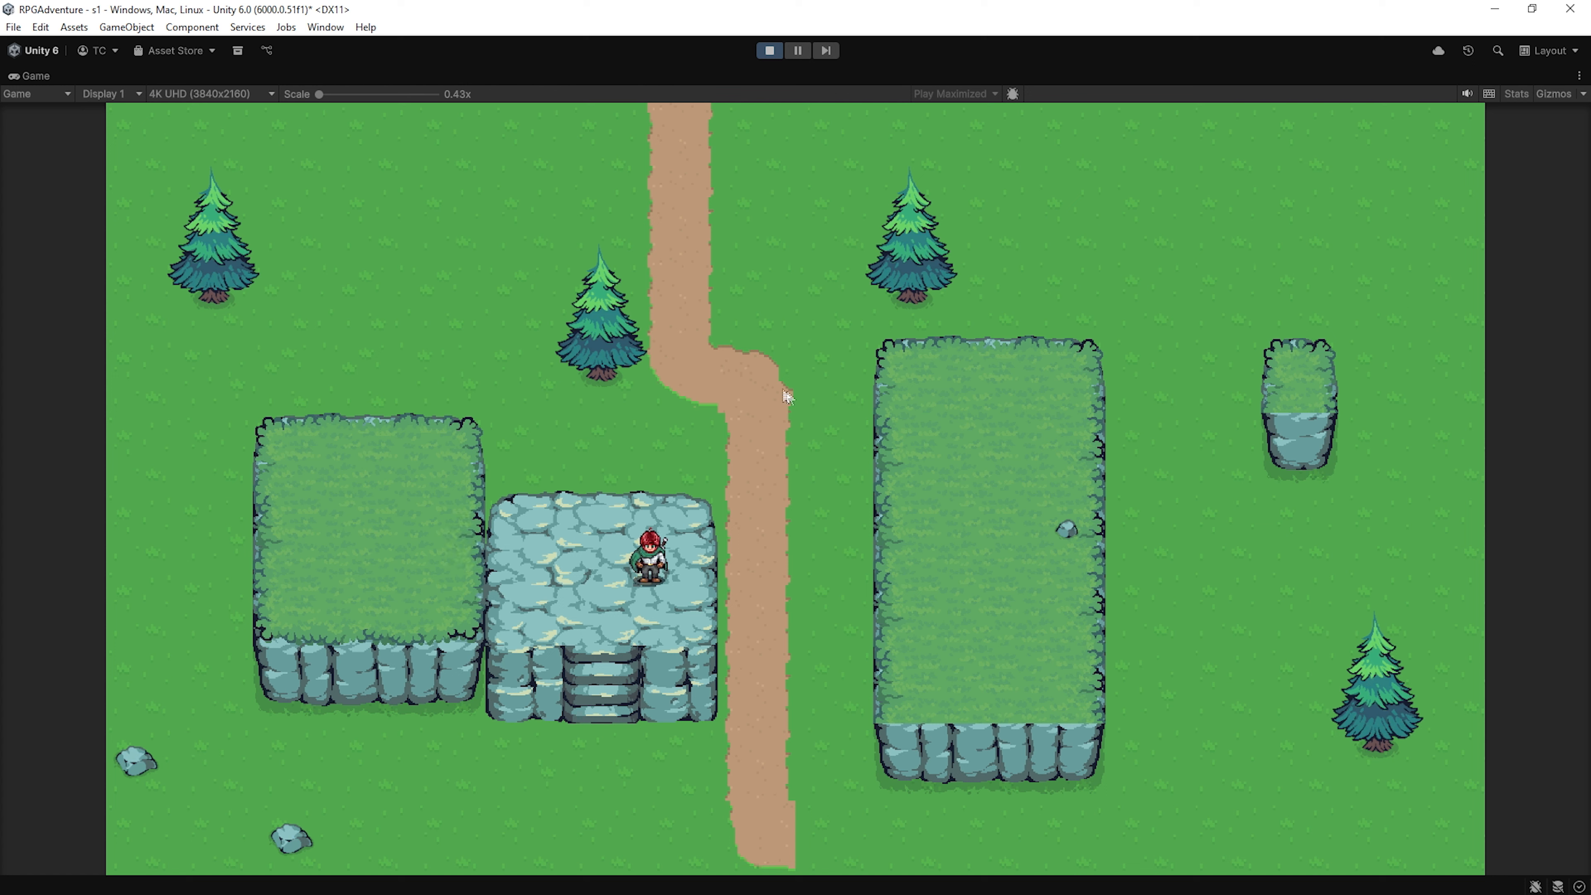
click(771, 52)
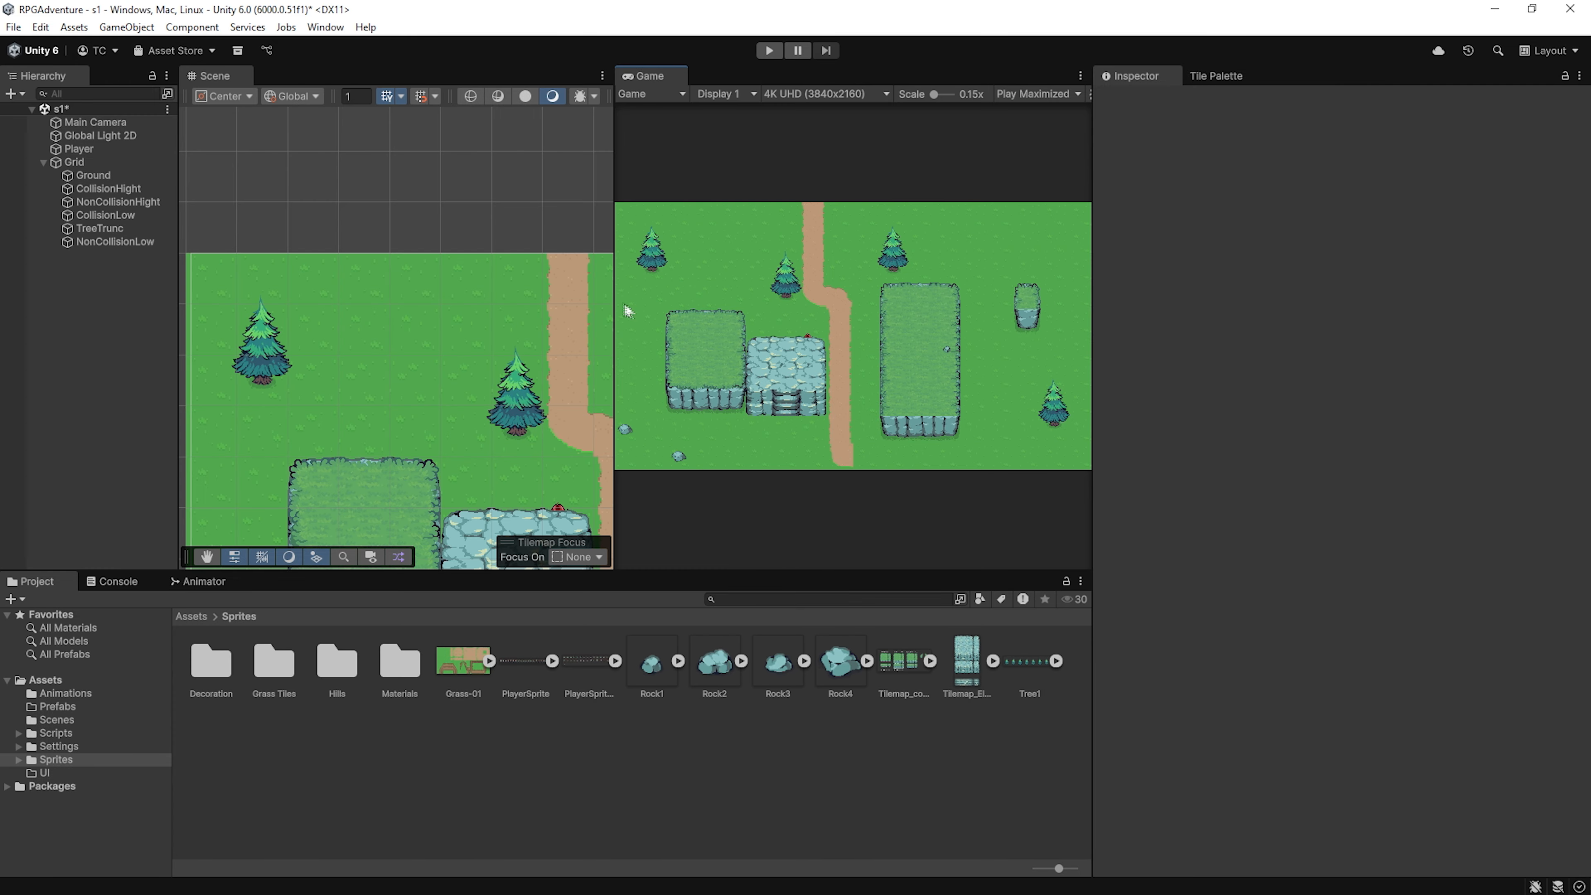
Add a rectangular tilemap under the Grid object and name it "Hill boundary"
drag(426, 328, 408, 260)
scroll(432, 299, down, 1)
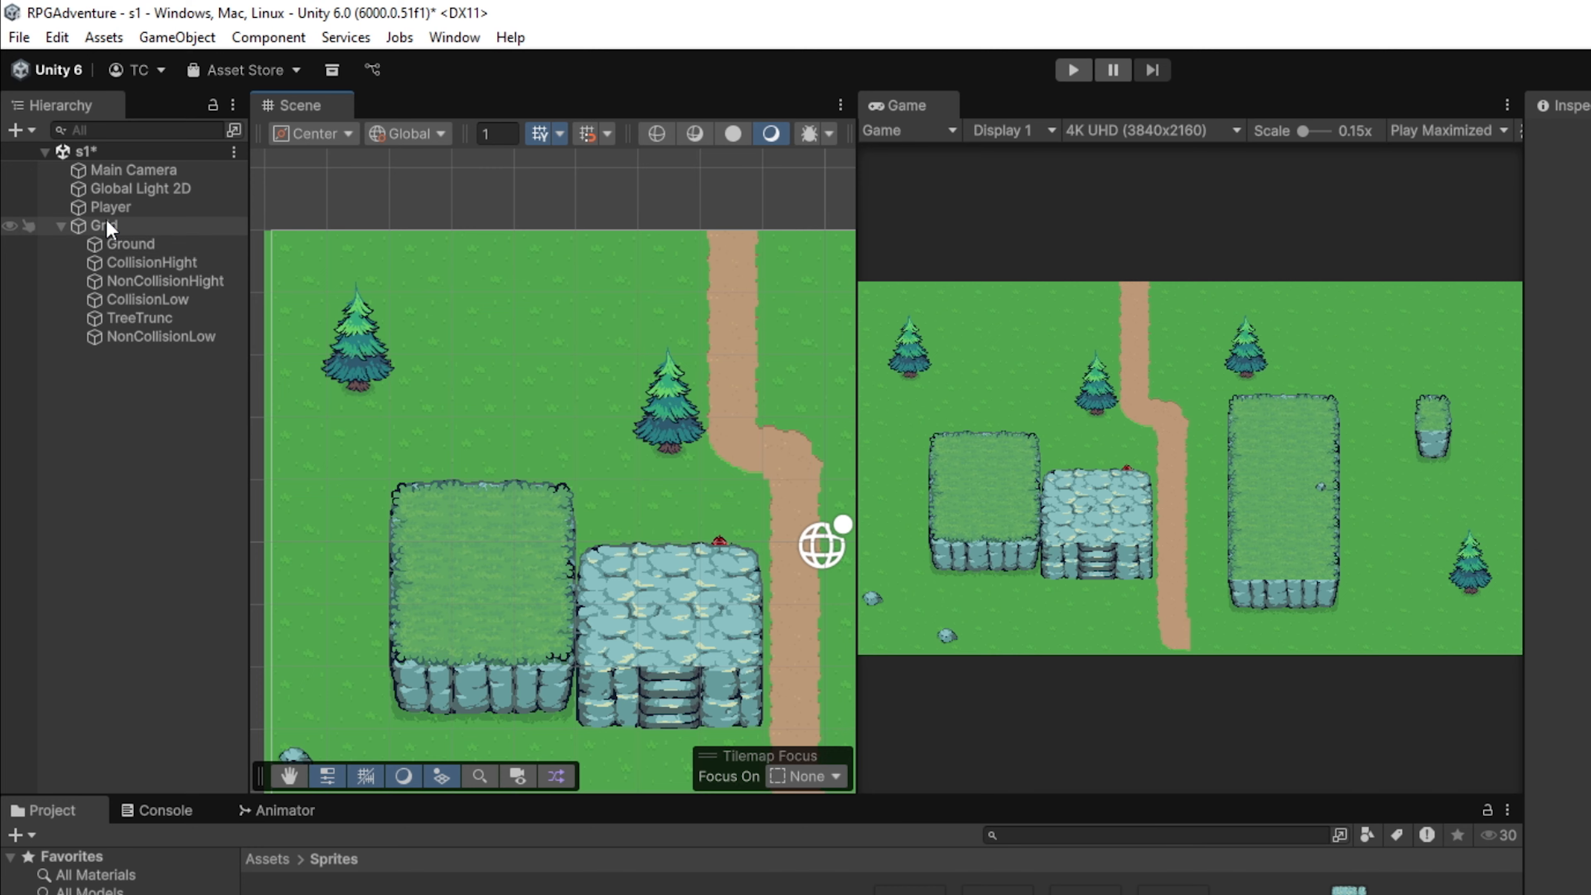
click(75, 157)
right_click(75, 157)
mouse_move(216, 683)
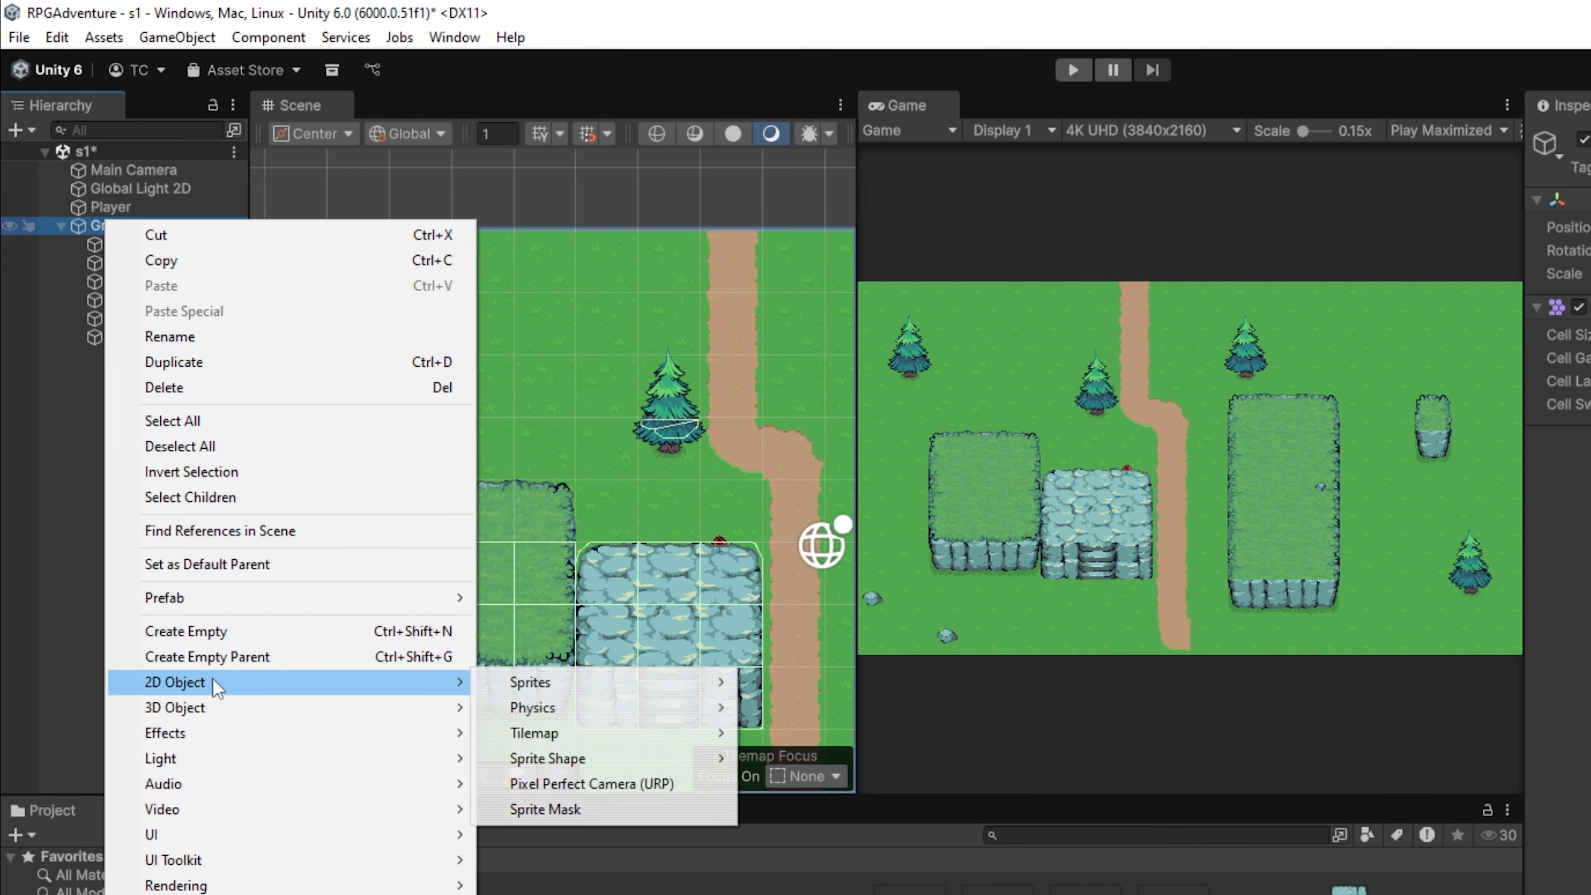
mouse_move(599, 735)
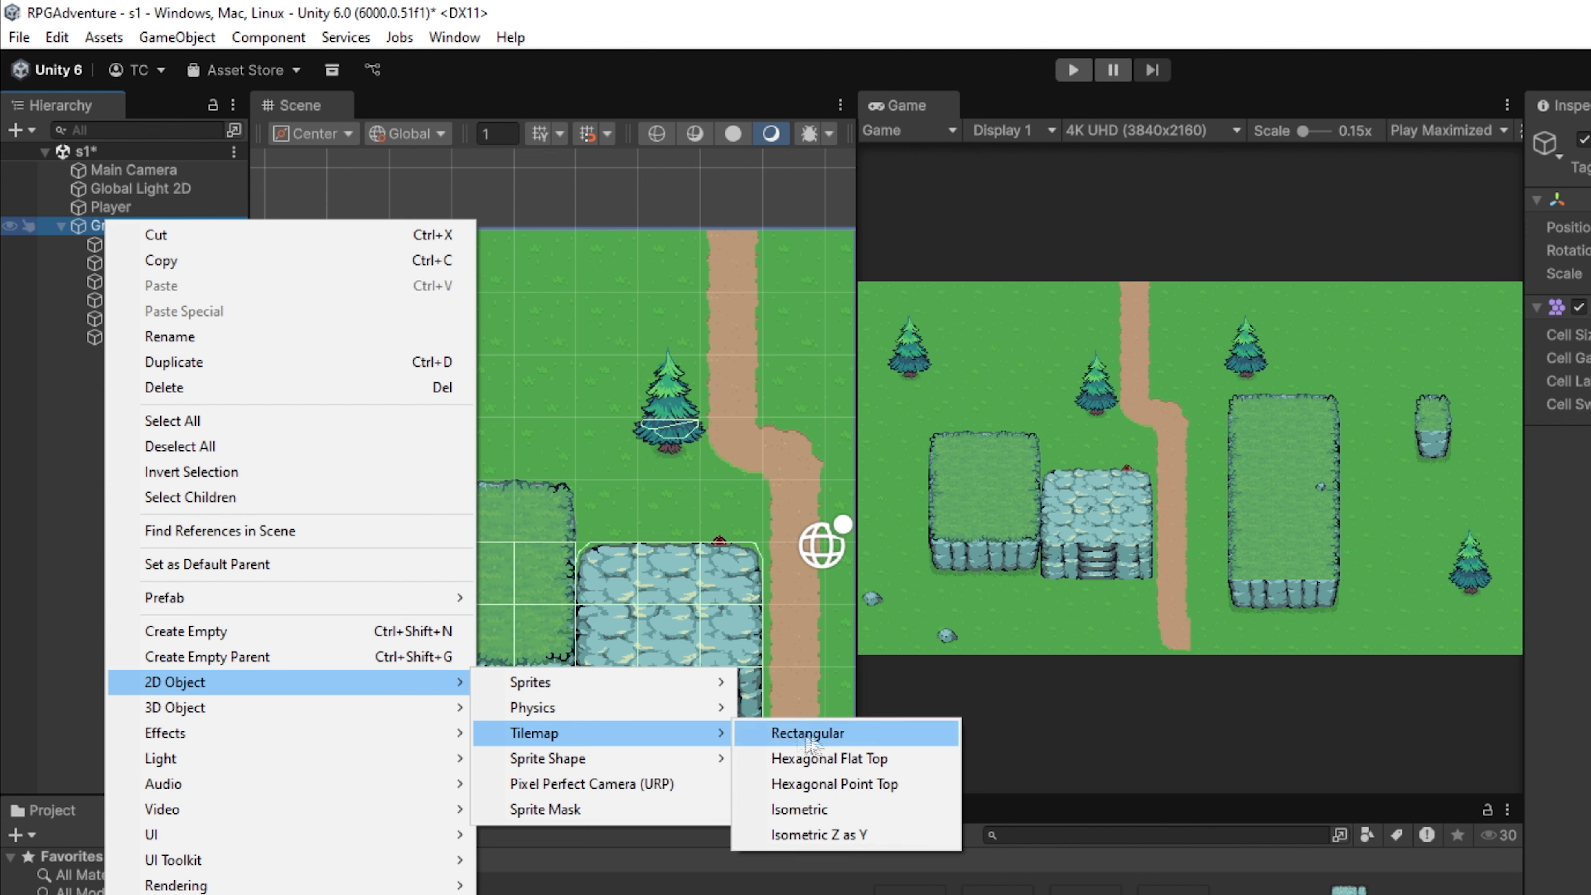
click(808, 740)
text(Hill)
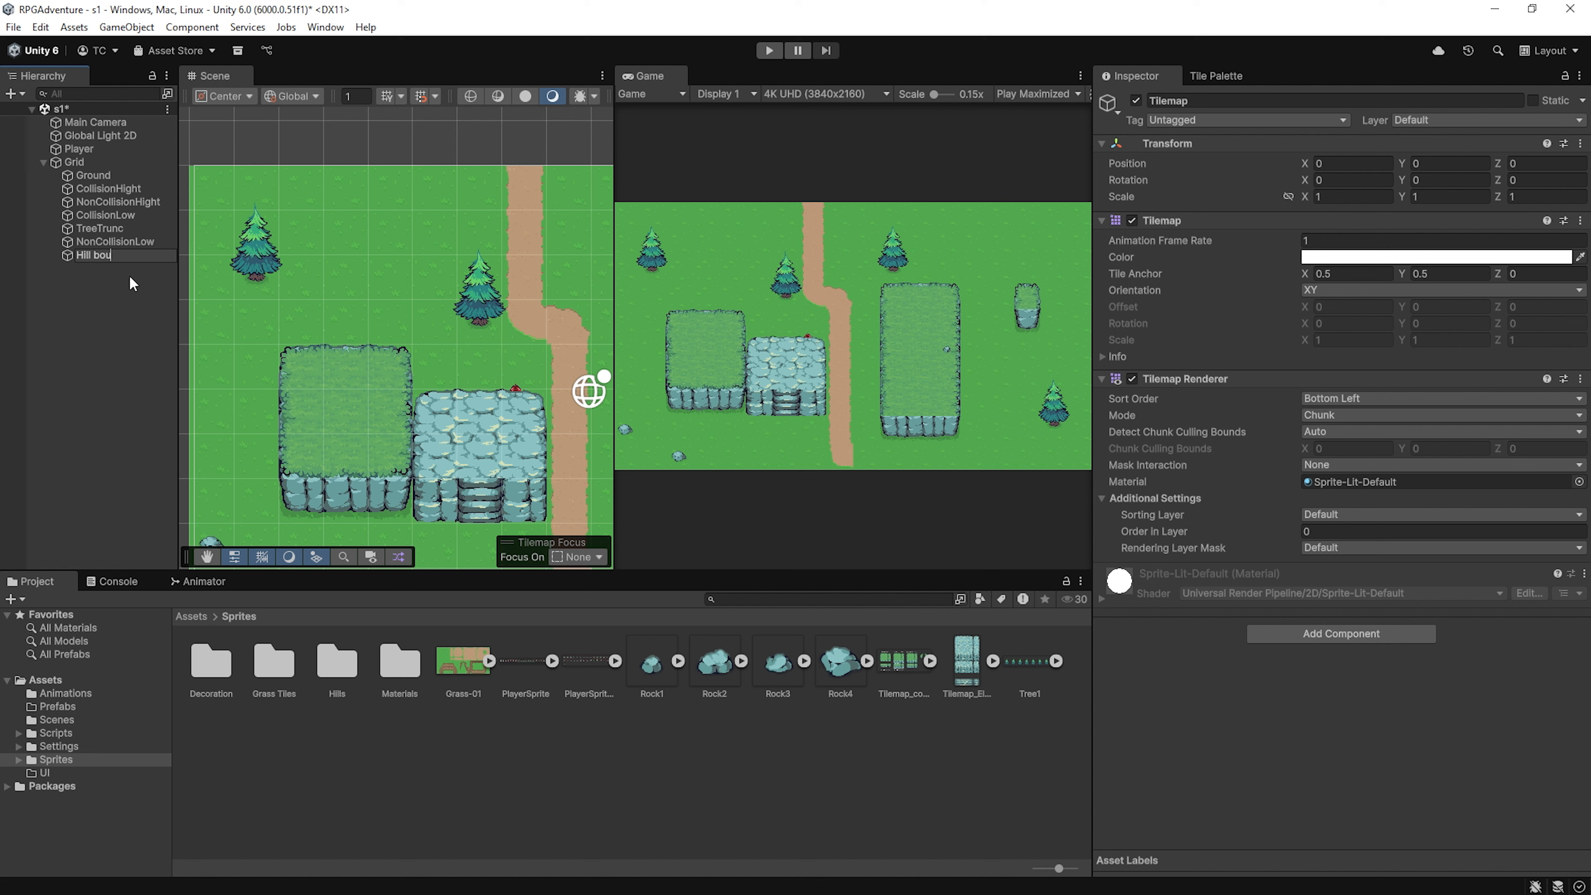
text(boundary)
key(Return)
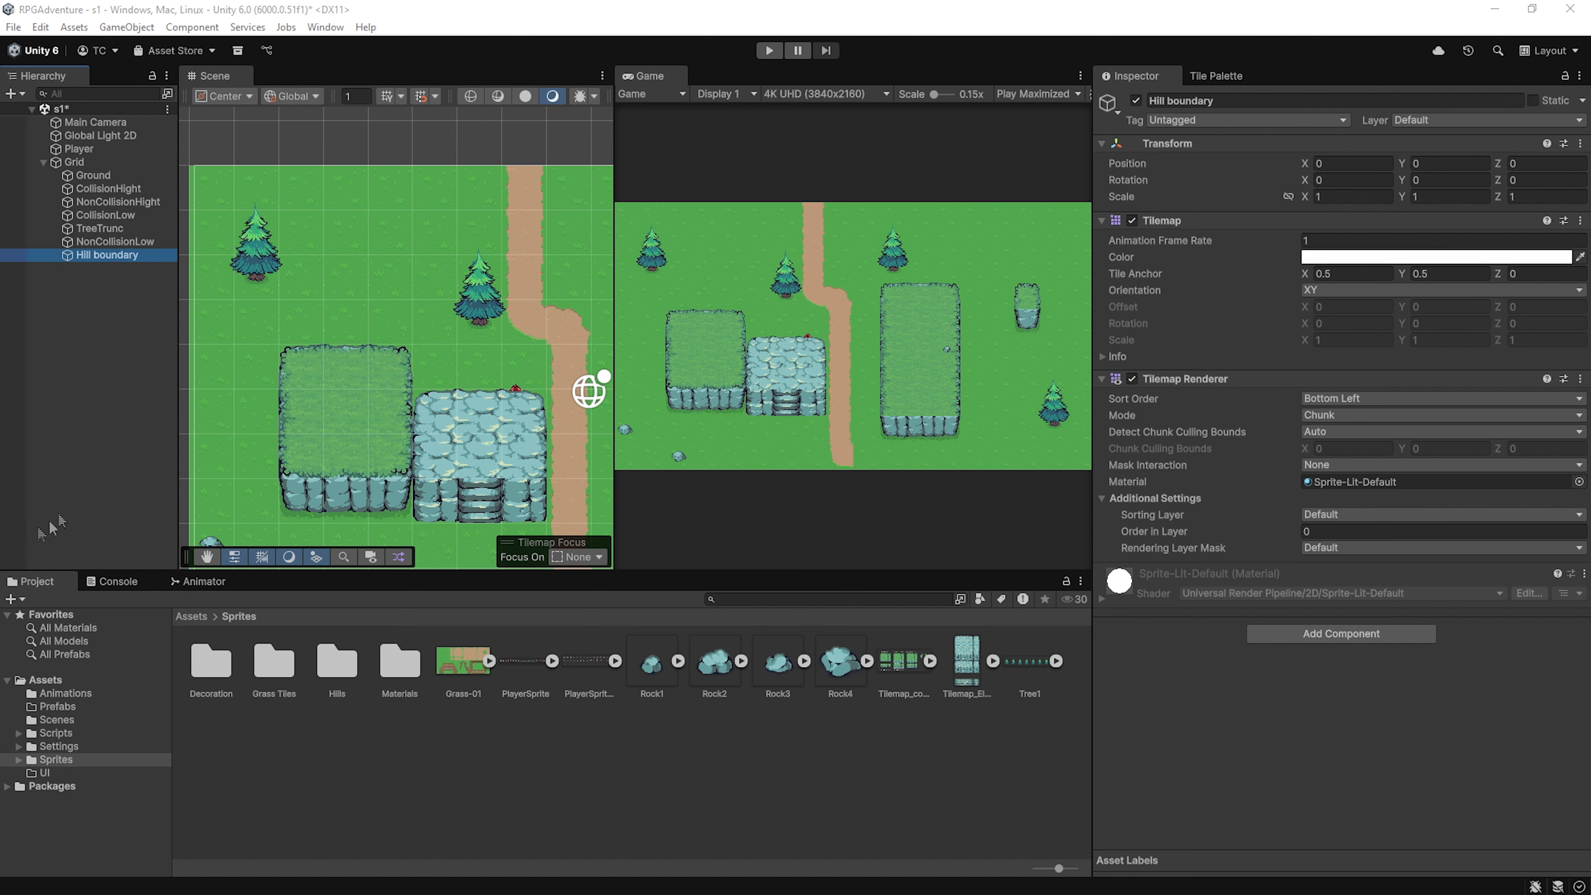
Pick the single narrow rock wall tile at the end of the lowest cliff row in the Grass palette
click(1216, 75)
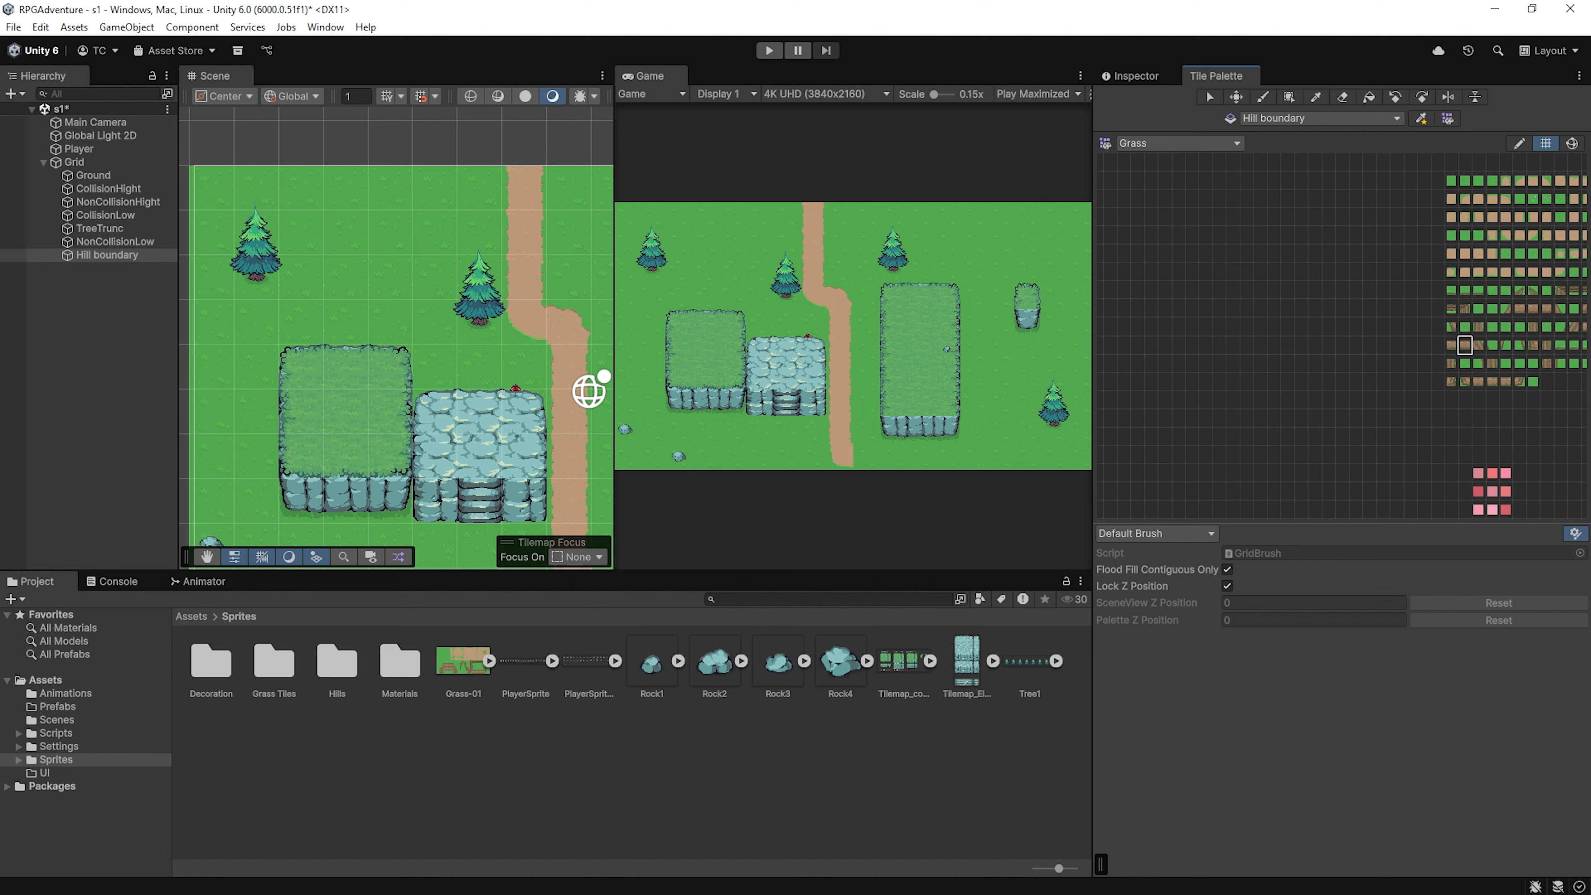
middle_drag(1461, 364, 1460, 491)
scroll(1199, 389, down, 4)
middle_drag(1302, 239, 1243, 423)
scroll(1322, 333, up, 5)
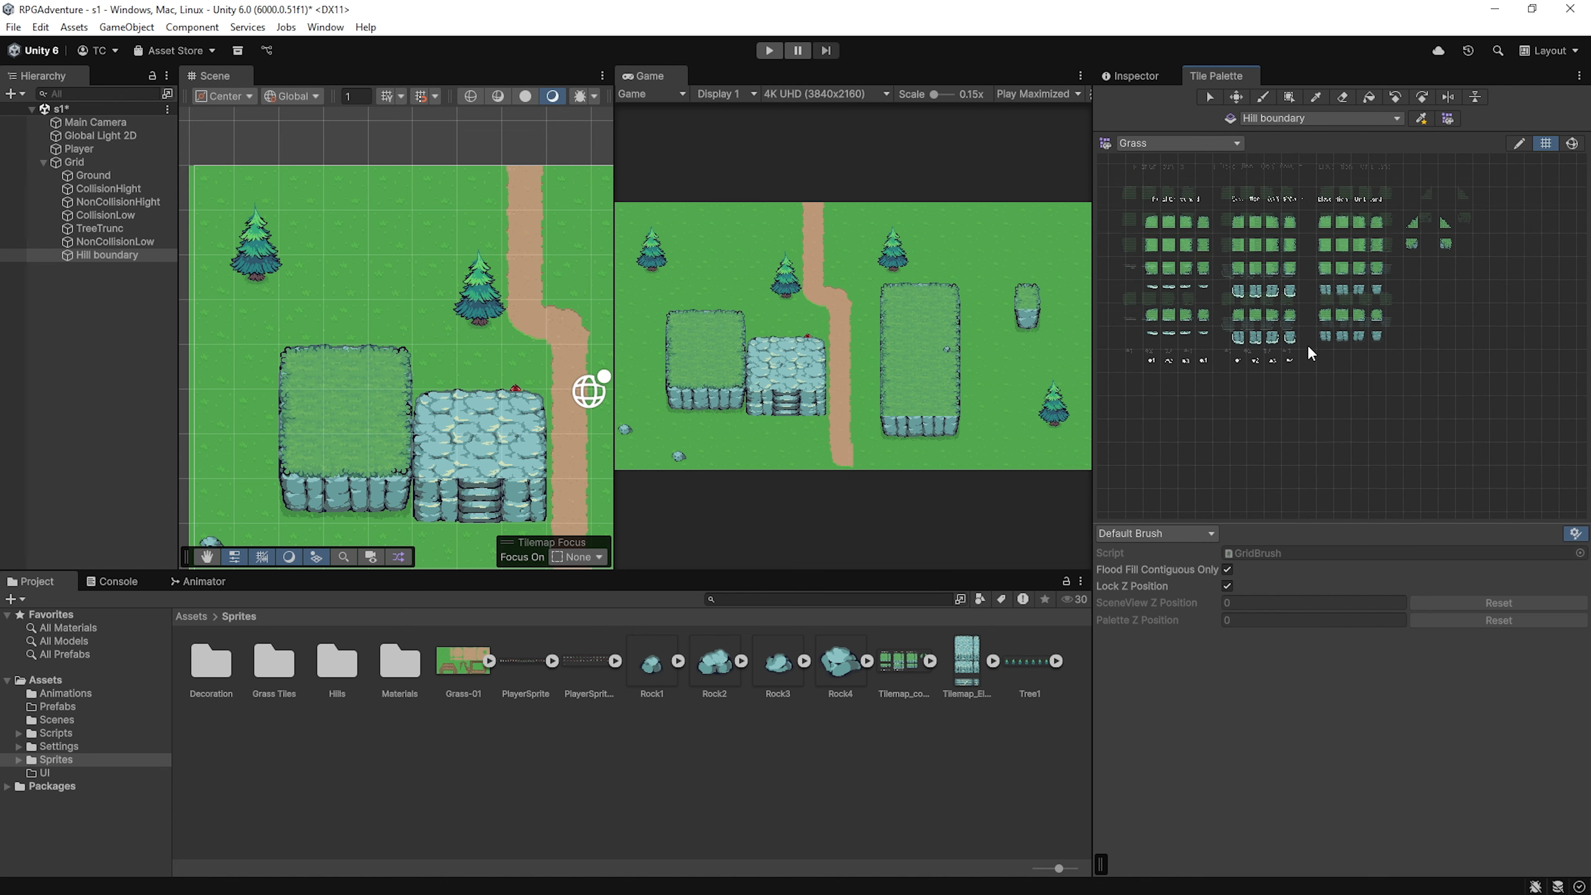
scroll(1314, 345, up, 4)
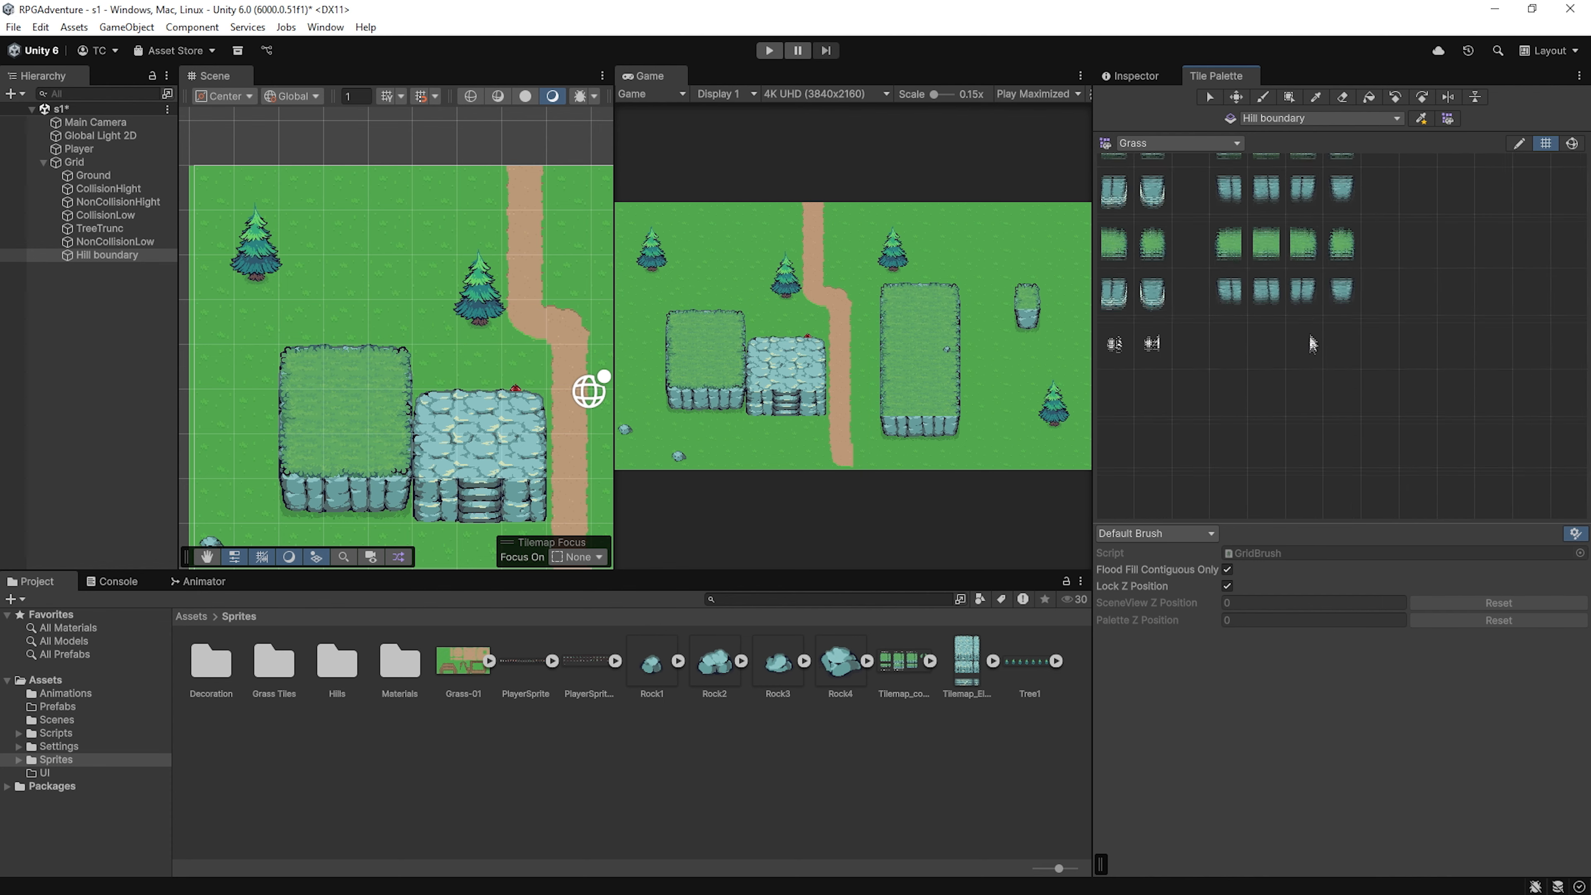
click(1320, 347)
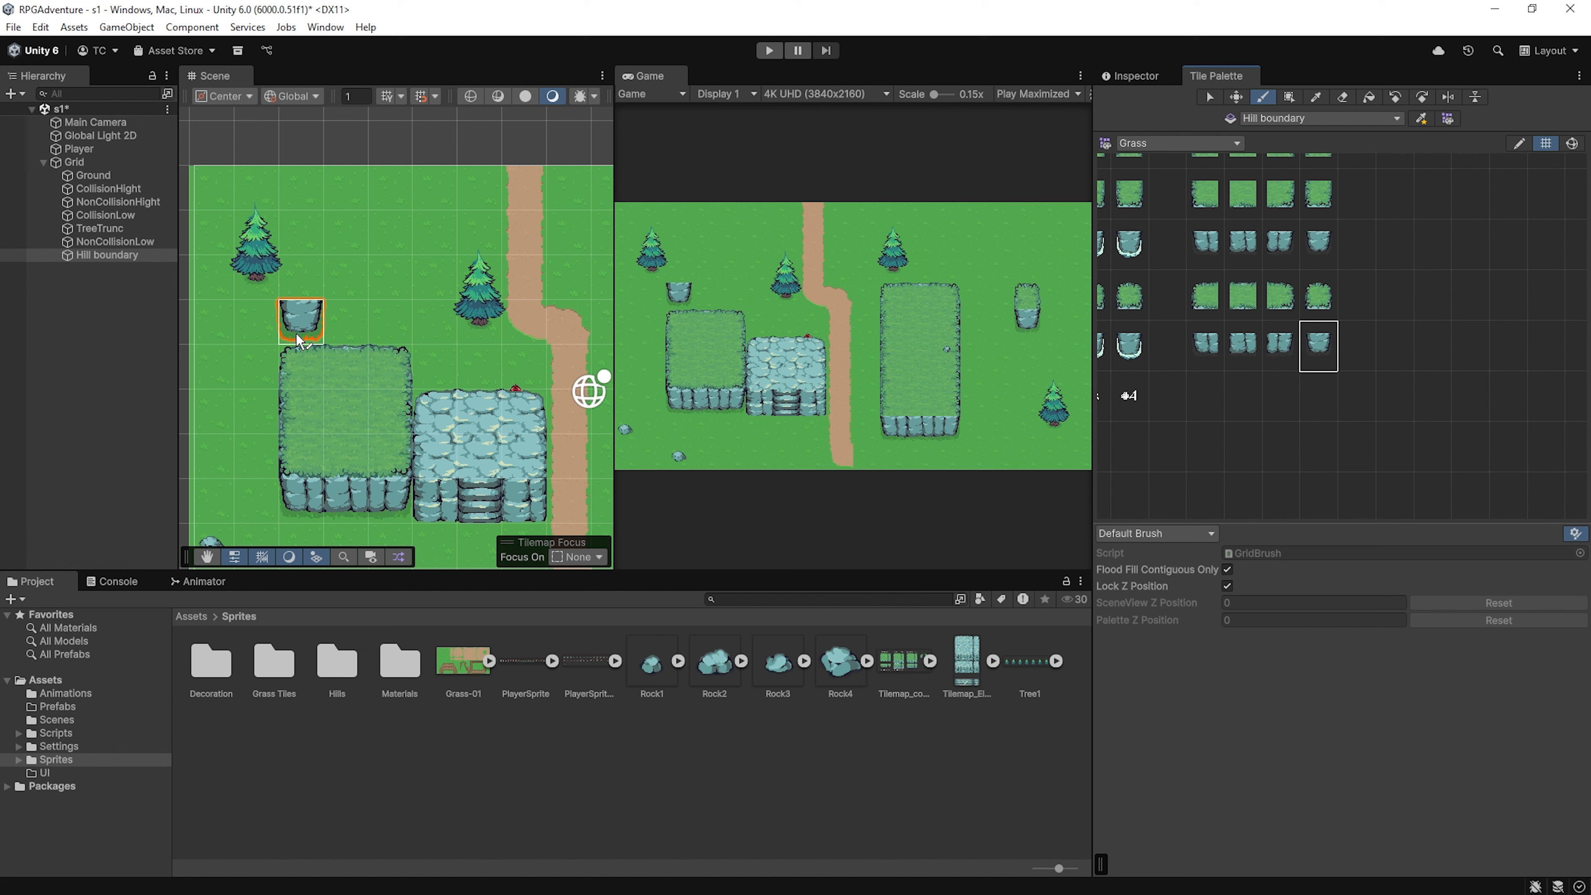
Paint boundary tiles along the upper edges of both connected hills, down the stone hill's east side, and just east of the stairs
mouse_move(296, 346)
mouse_down()
mouse_move(438, 342)
mouse_move(533, 371)
mouse_move(550, 414)
mouse_move(540, 461)
mouse_move(556, 467)
mouse_up()
scroll(554, 462, down, 1)
middle_drag(554, 468, 532, 375)
click(534, 384)
click(537, 440)
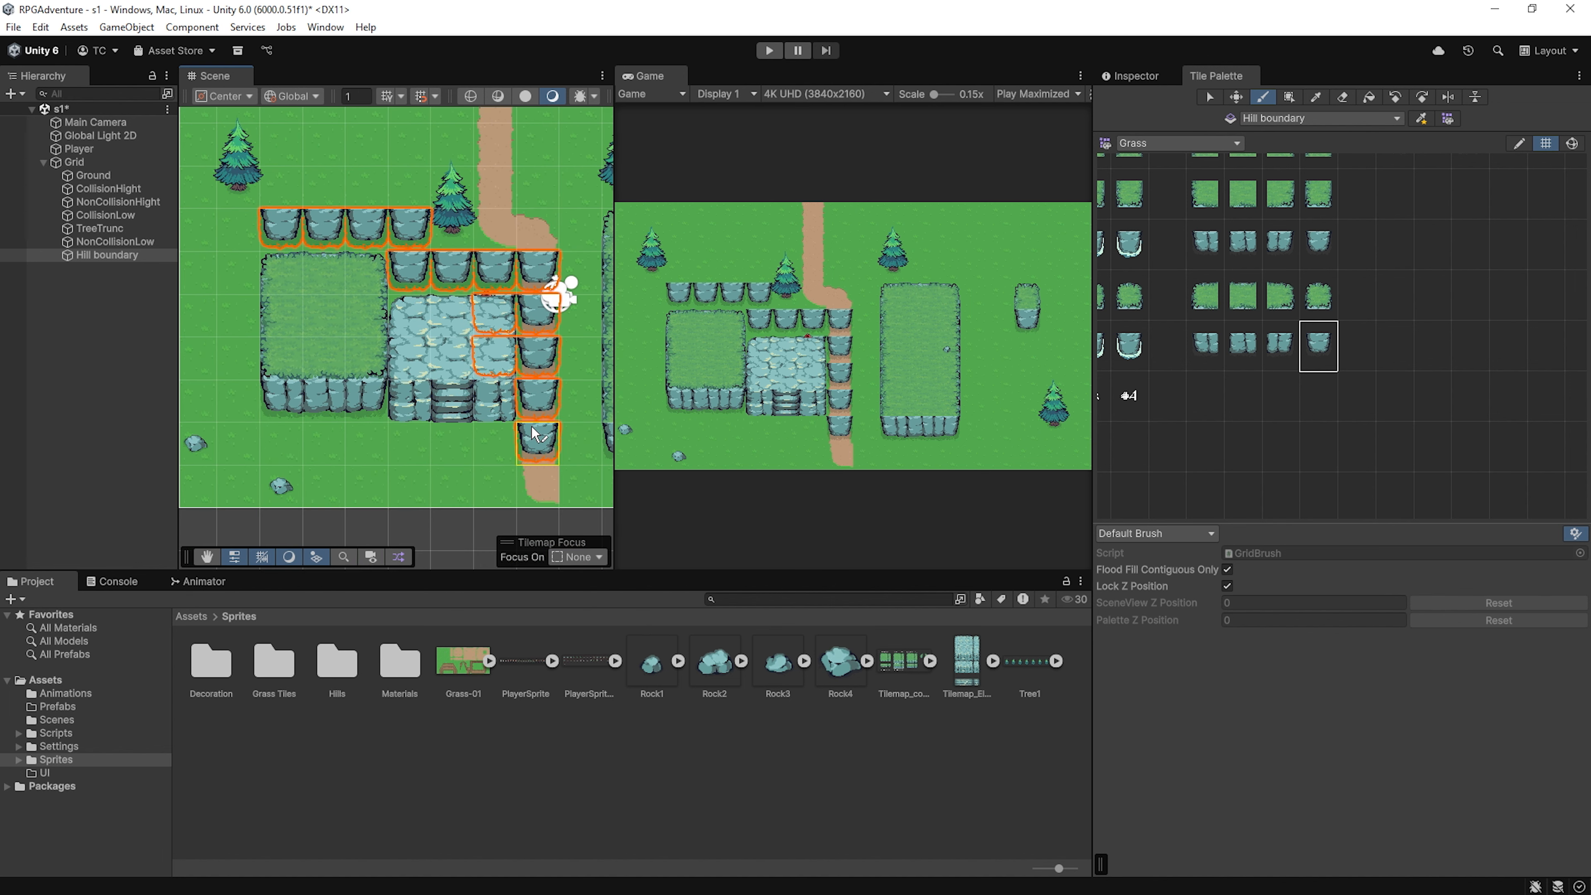
click(501, 417)
Paint boundary tiles down the grassy hill's west side and along both hills' lower edge up to the stairs
click(238, 271)
click(242, 312)
click(240, 367)
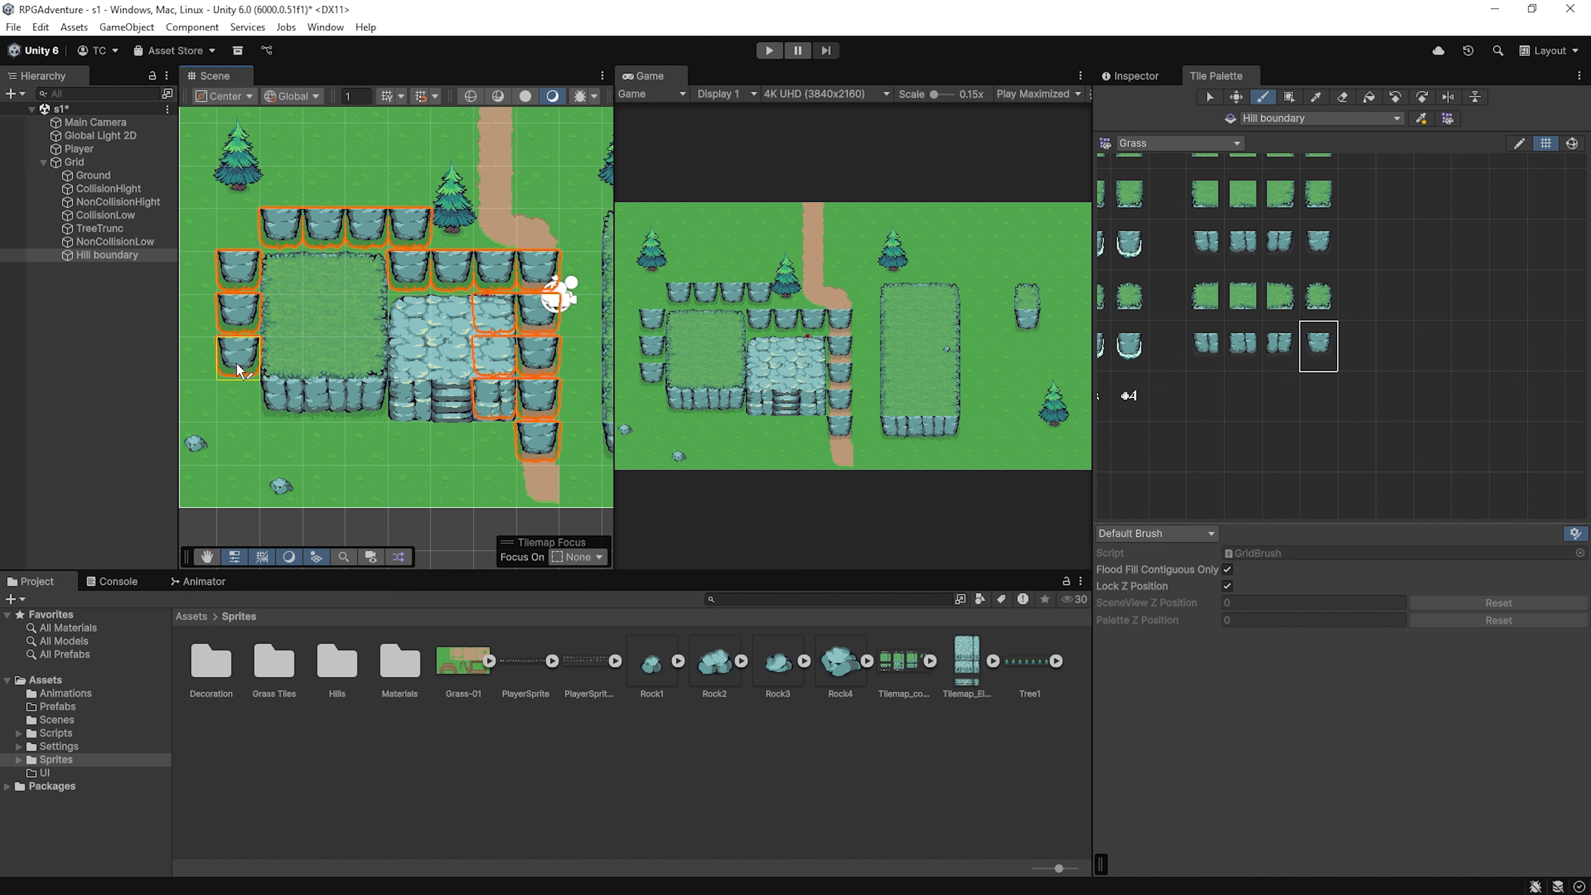
click(274, 395)
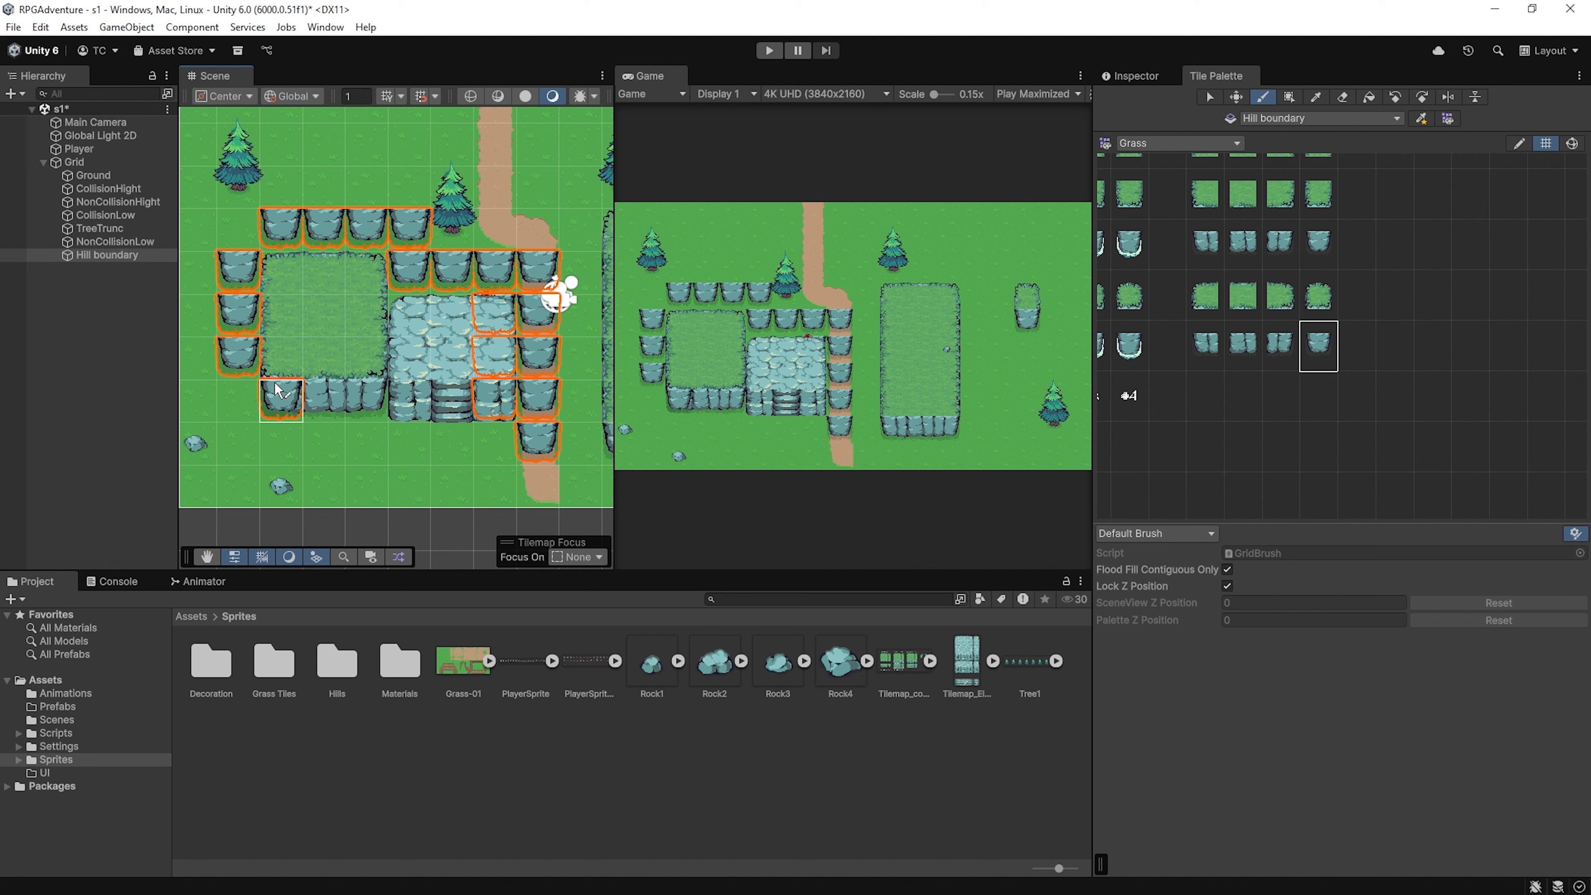
click(363, 406)
click(343, 406)
click(403, 411)
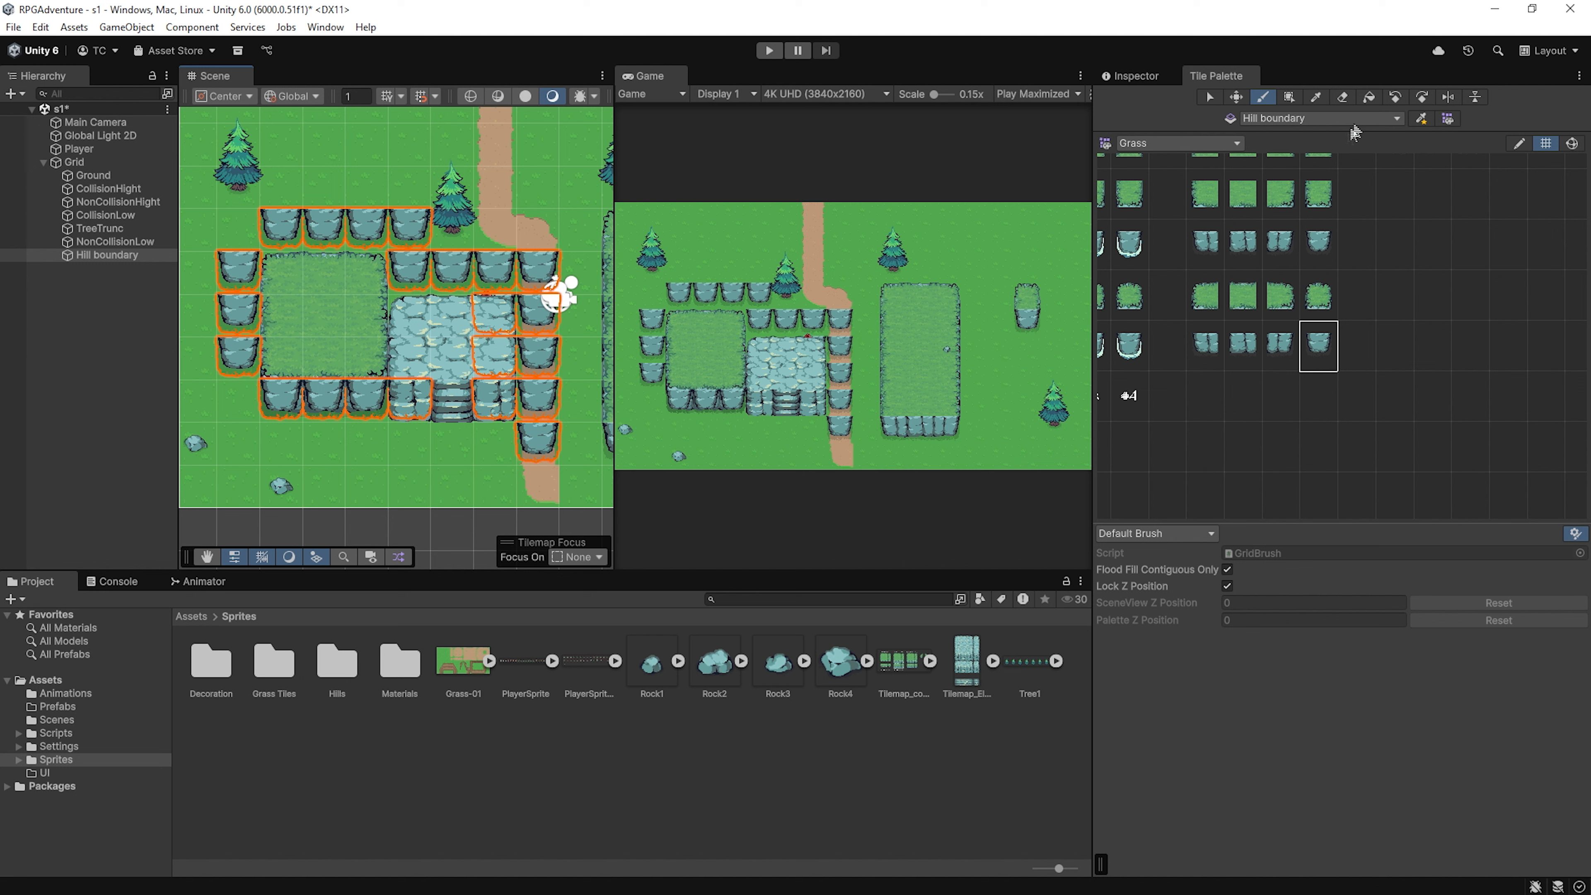
Erase the surplus boundary tiles from the path below the stone hill and from the stone hill's walkable surface
click(1348, 100)
click(547, 447)
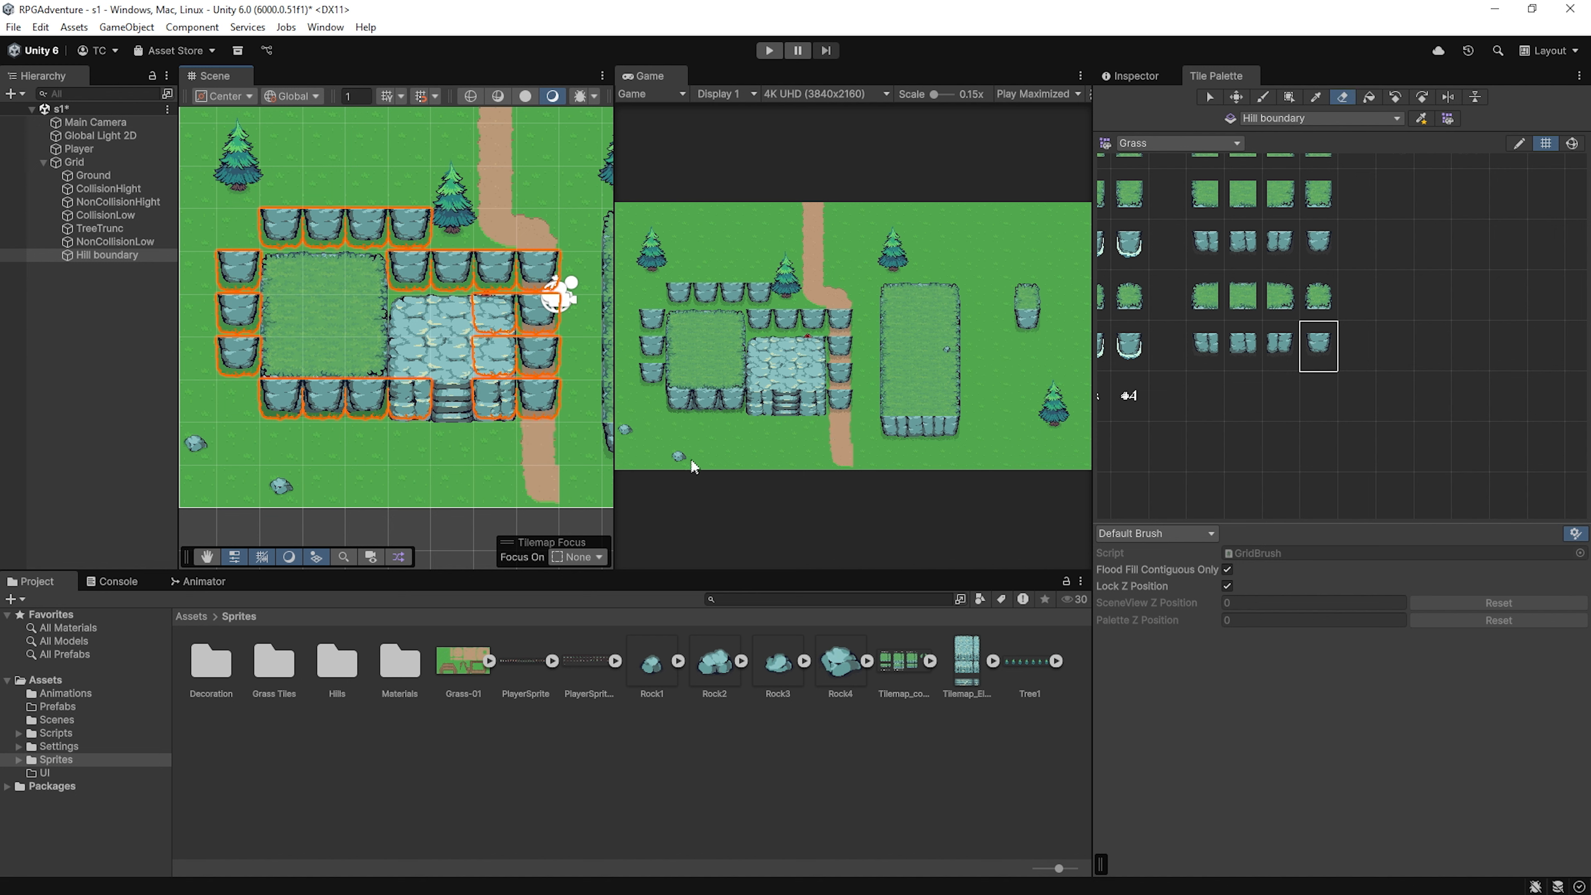
click(497, 318)
click(498, 354)
Add a Tilemap Collider 2D to Hill boundary and make its tilemap color fully transparent
click(125, 258)
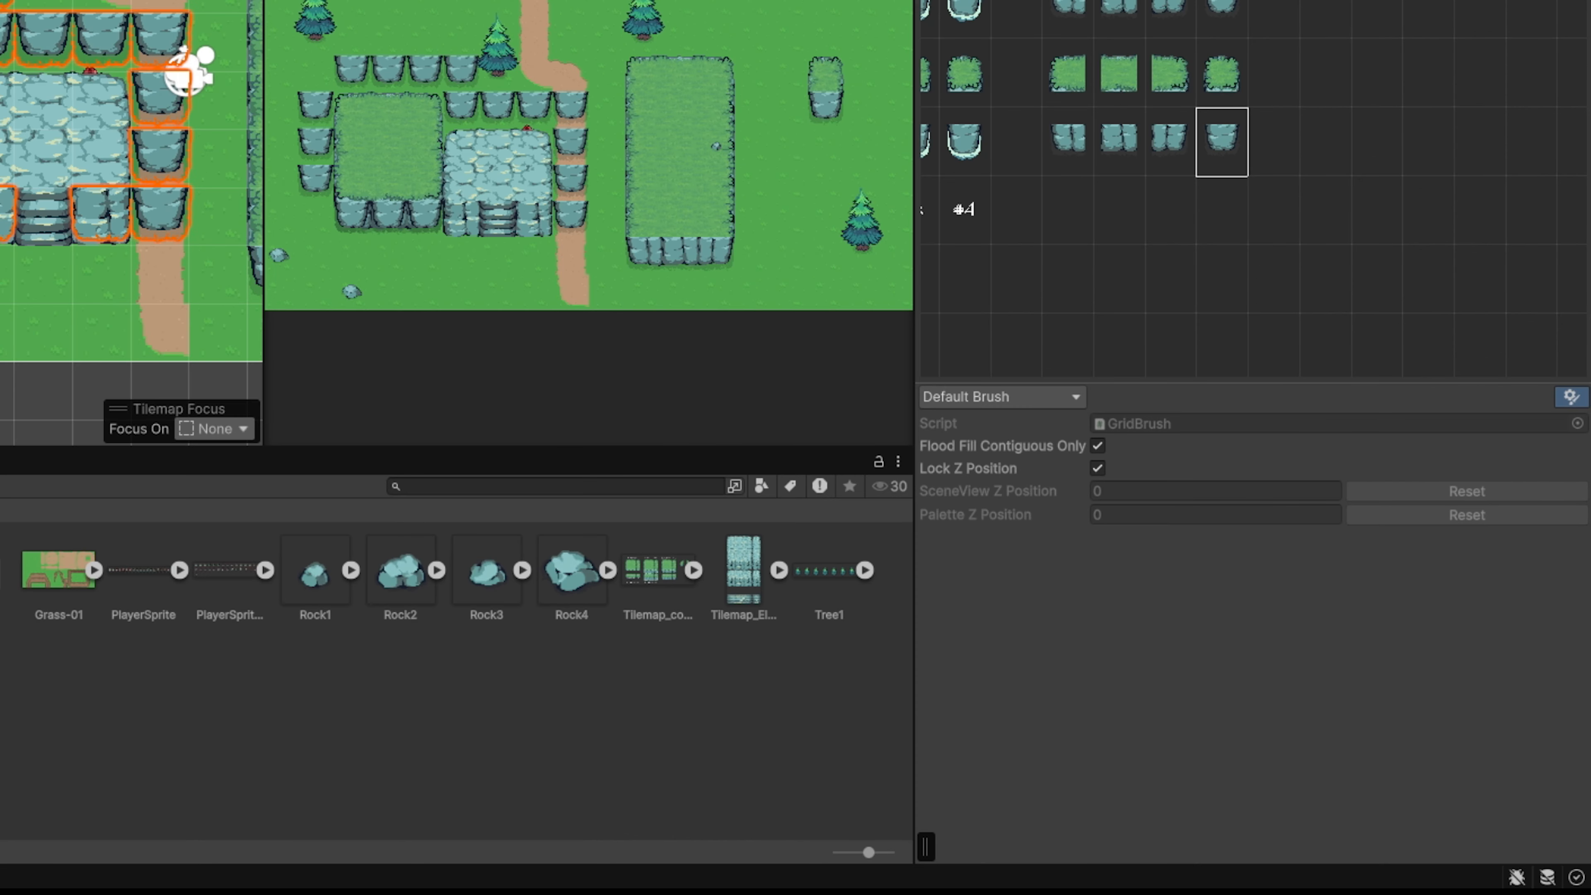
click(1137, 75)
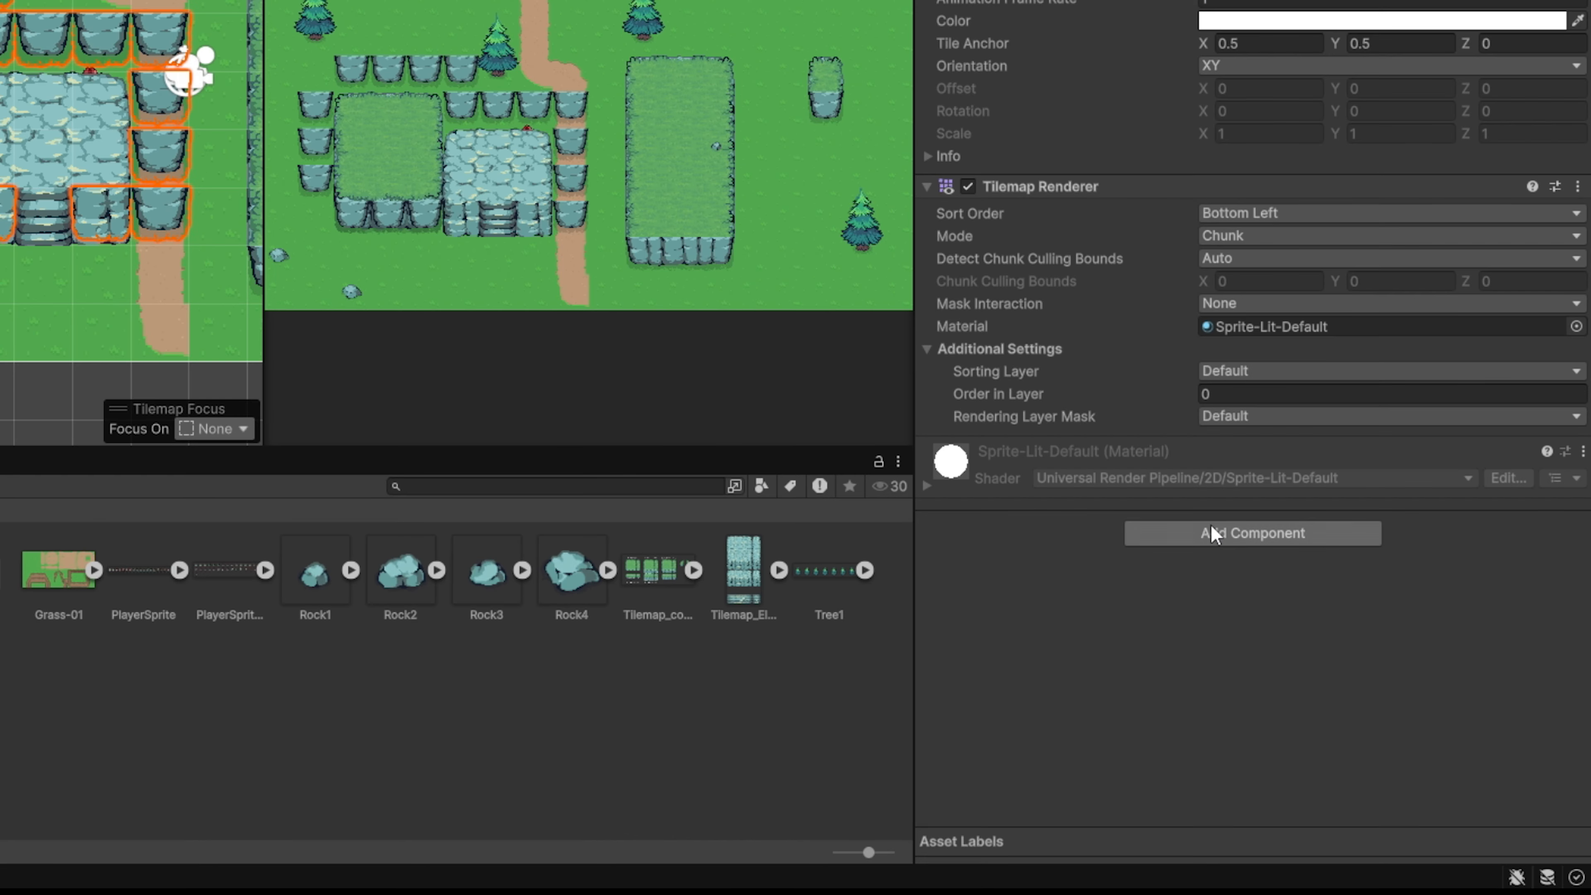
click(1314, 635)
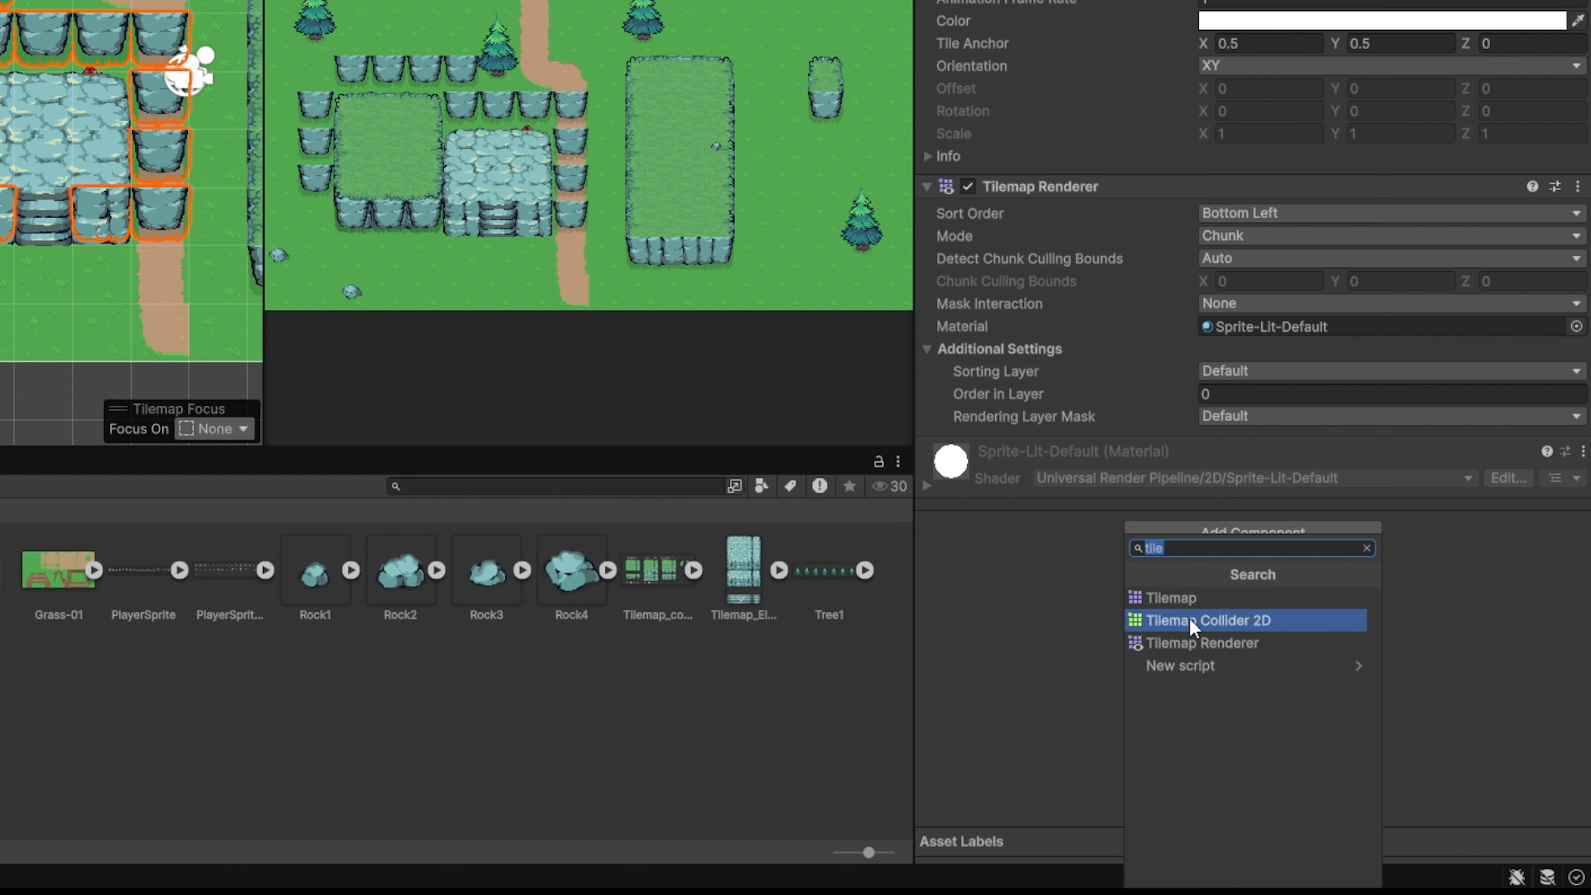
click(1200, 620)
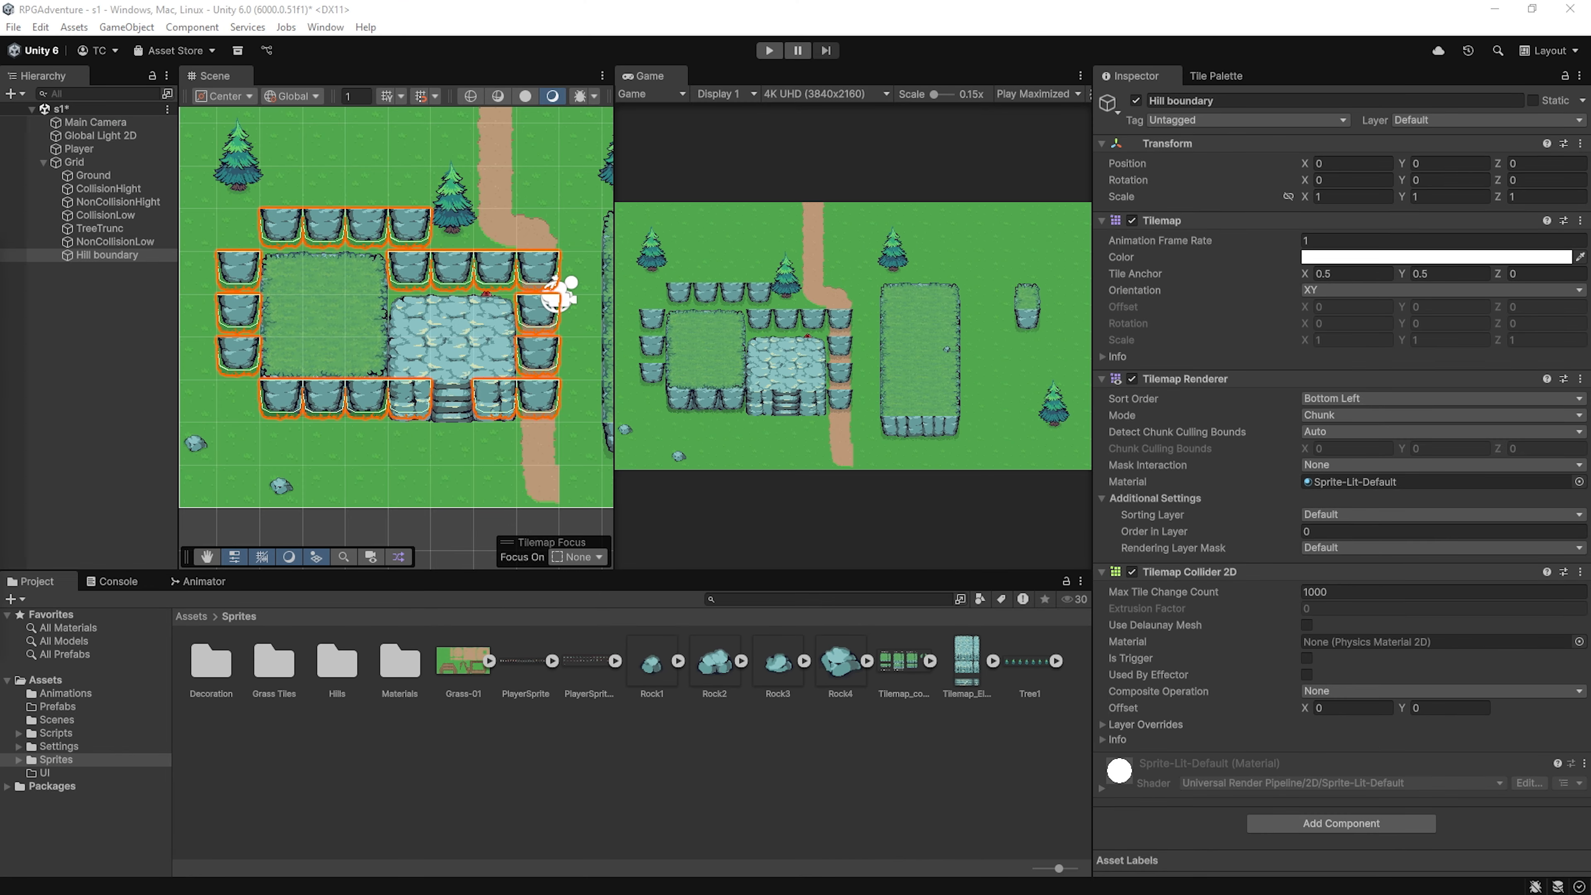
drag(0, 263, 934, 219)
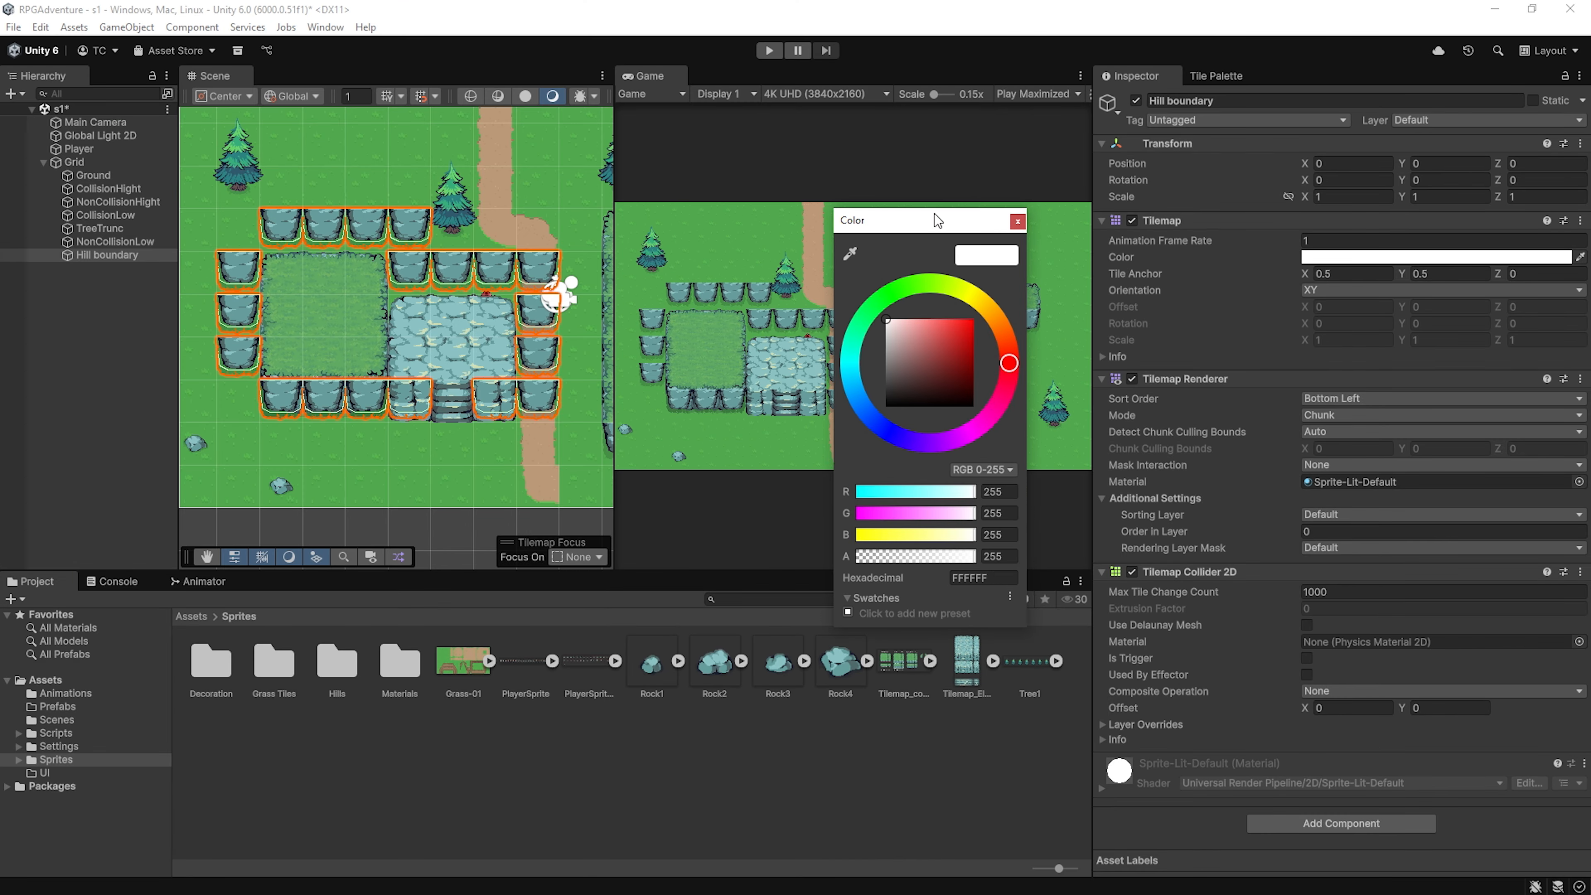
drag(974, 564, 855, 560)
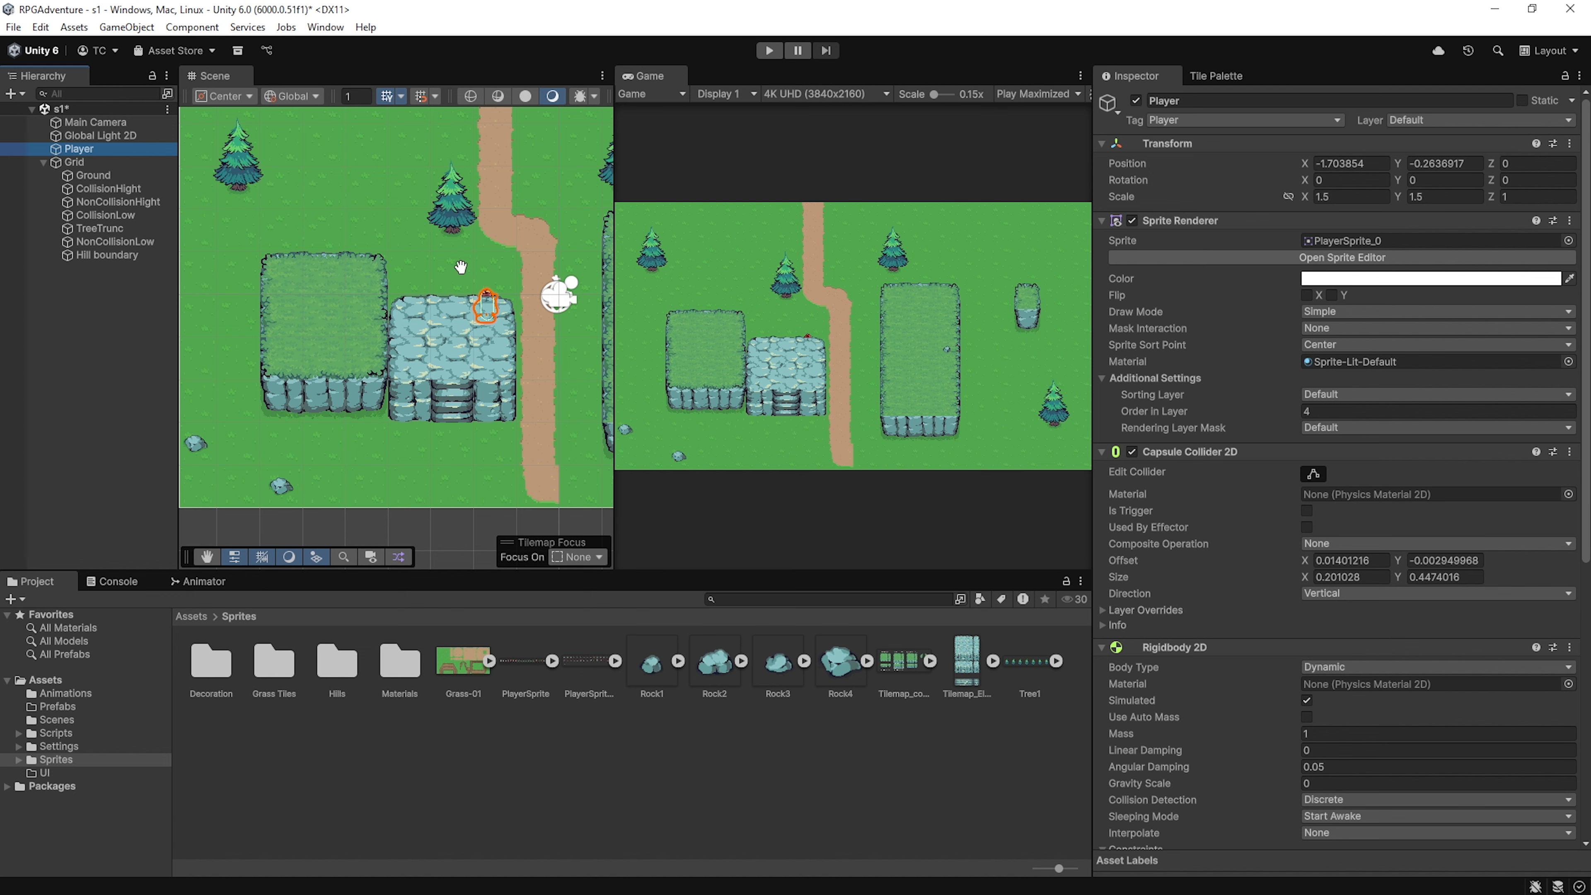
Place the player on the grass just below the stone hill's stairs and playtest climbing up to the hill's upper east corner
key(w)
drag(495, 296, 469, 429)
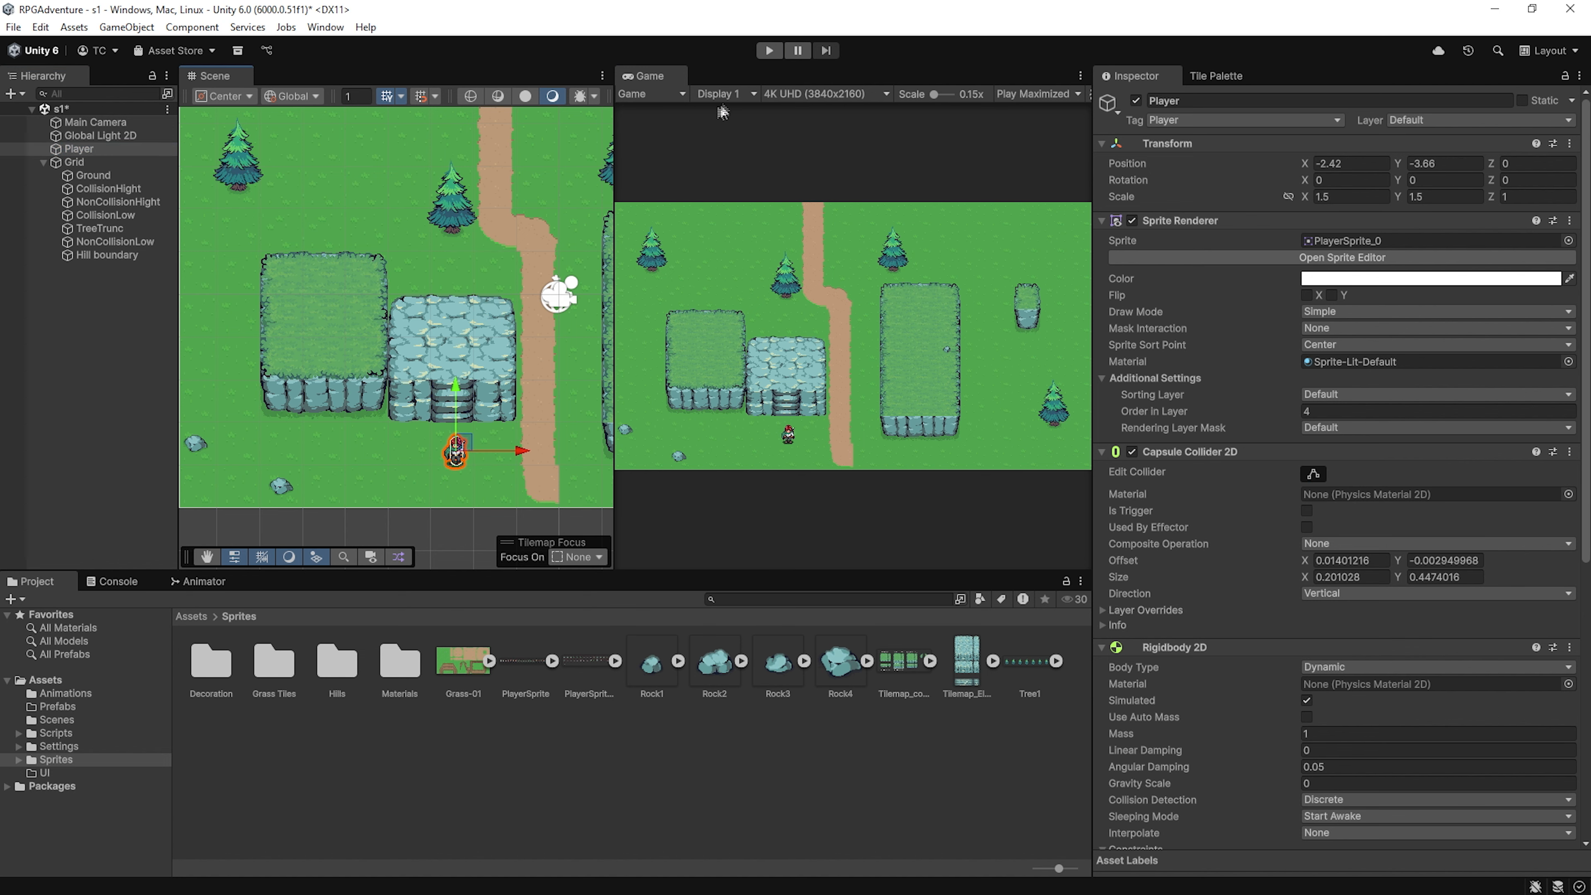
click(770, 51)
key(Up)
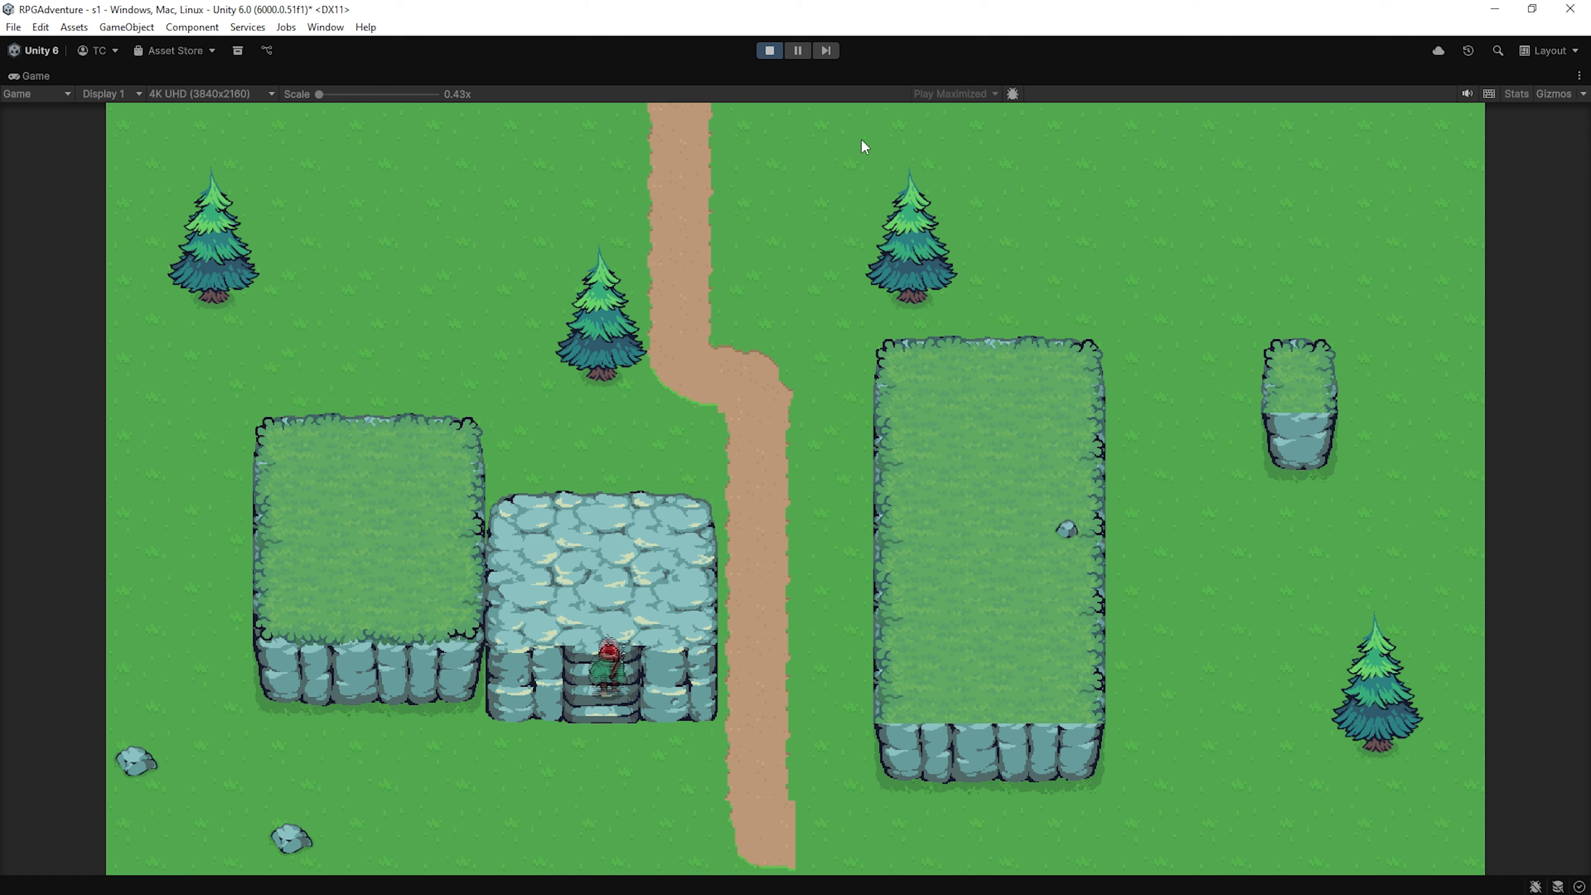
key(Right)
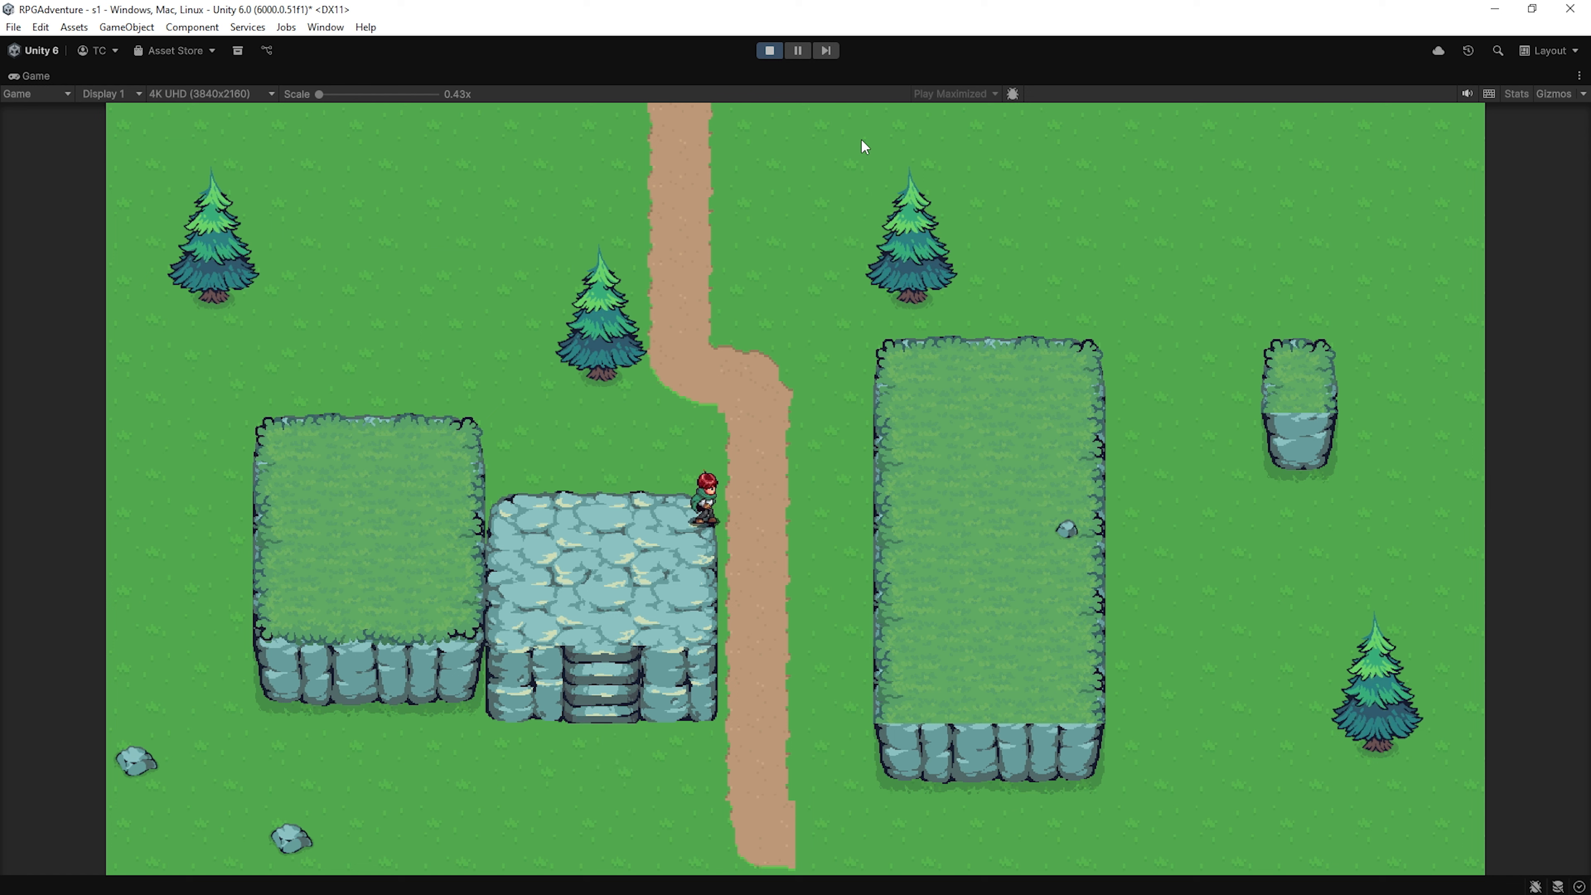
Walk the player around the stone hill's surface and onto the stairs to test the invisible boundary on each side
key(Down)
key(Left)
key(Up)
key(Left)
key(Right)
key(Down)
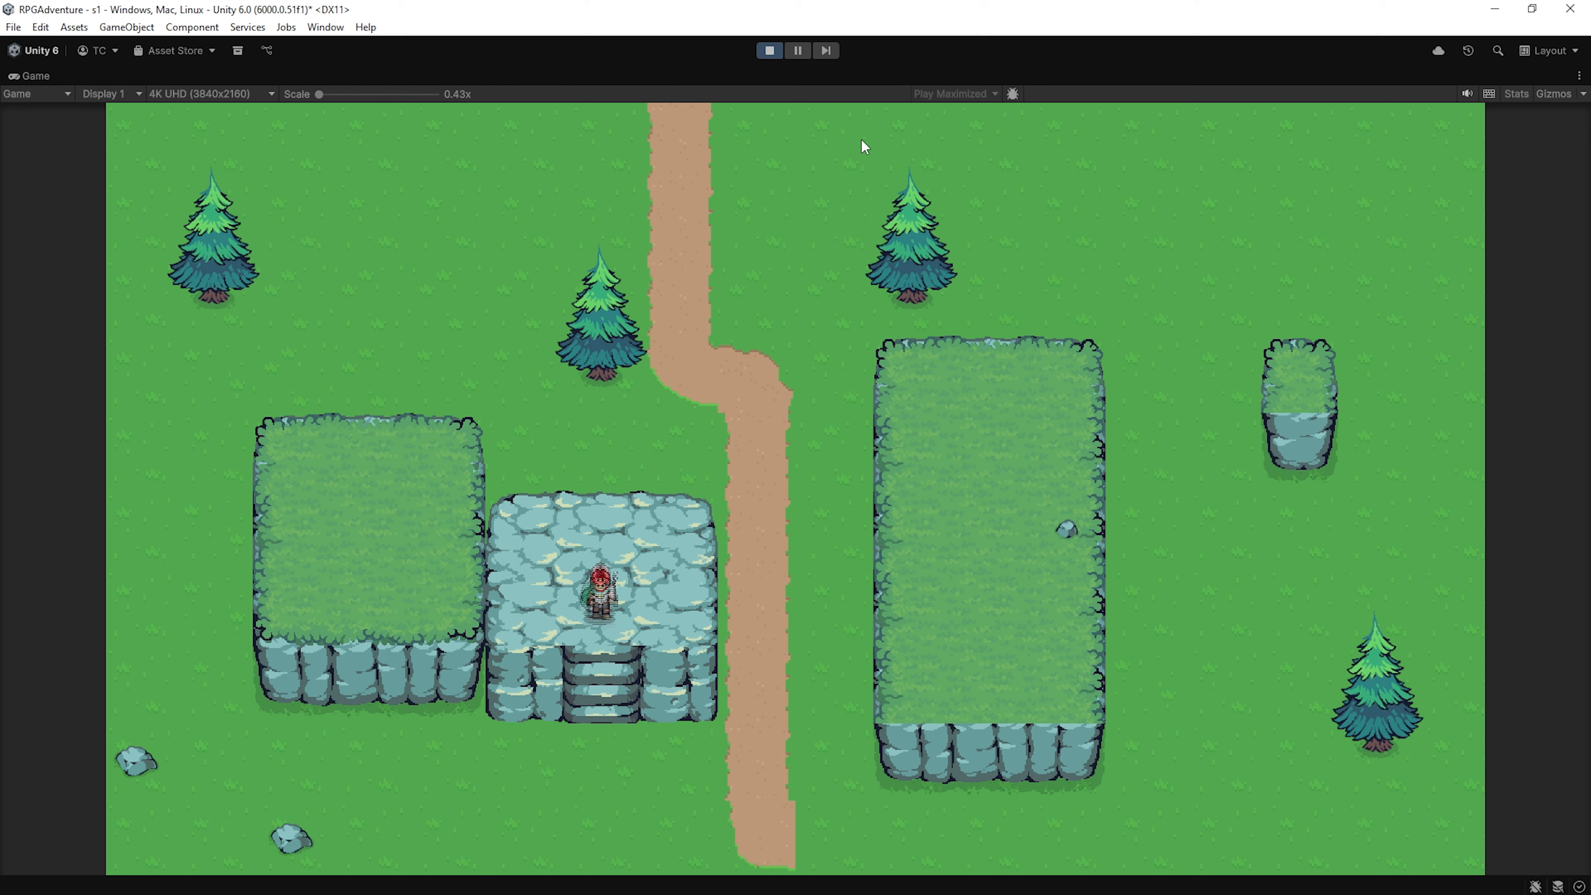
key(Left)
key(Right)
key(Right)
key(Down)
key(Up)
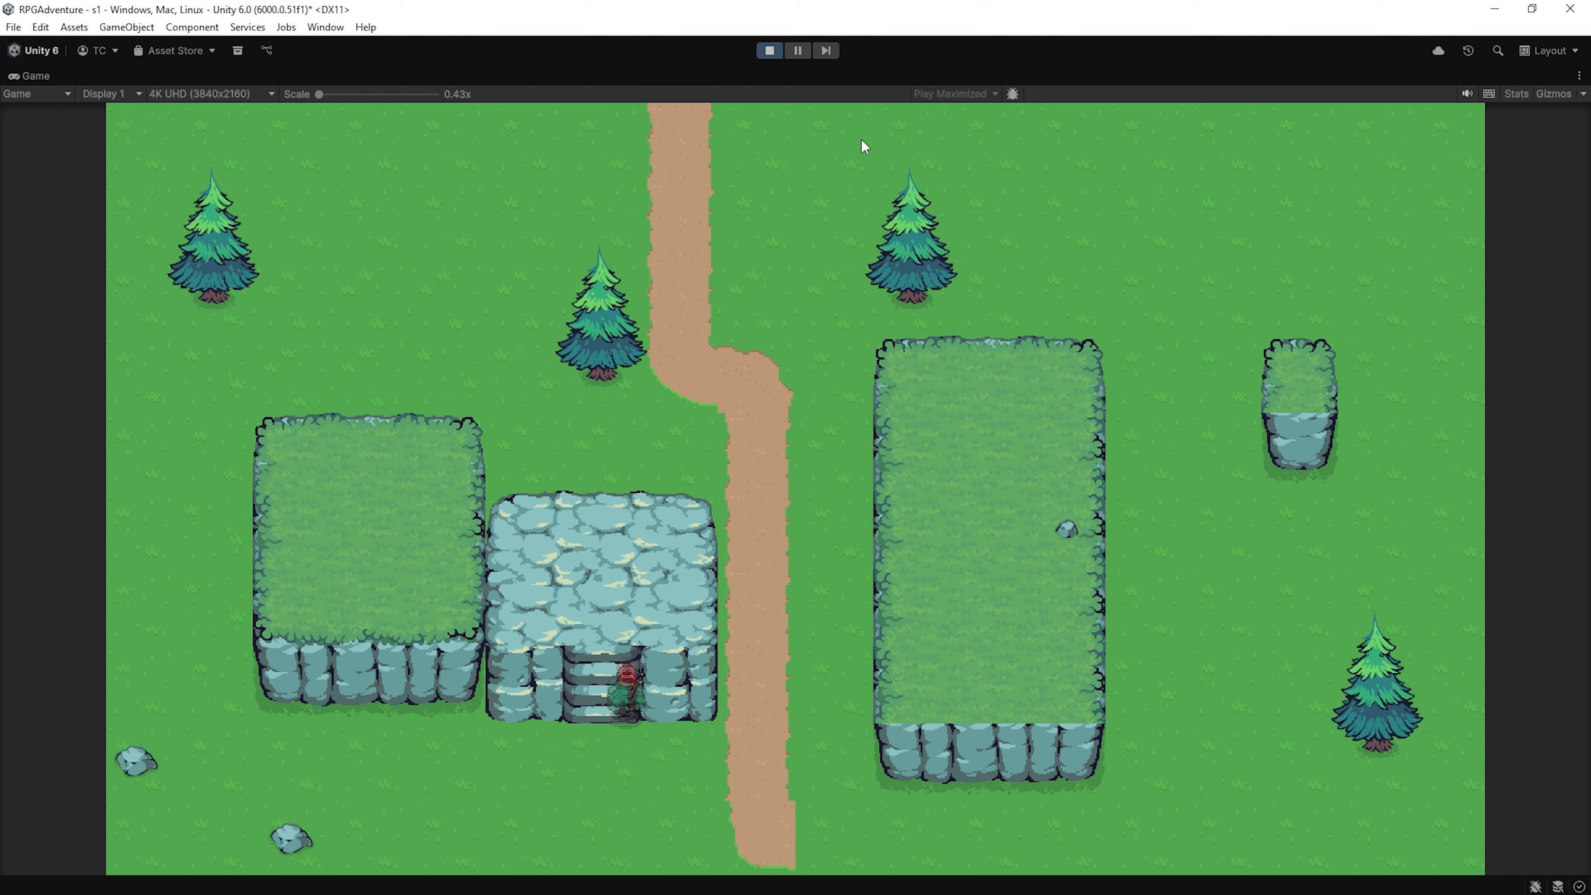
click(770, 51)
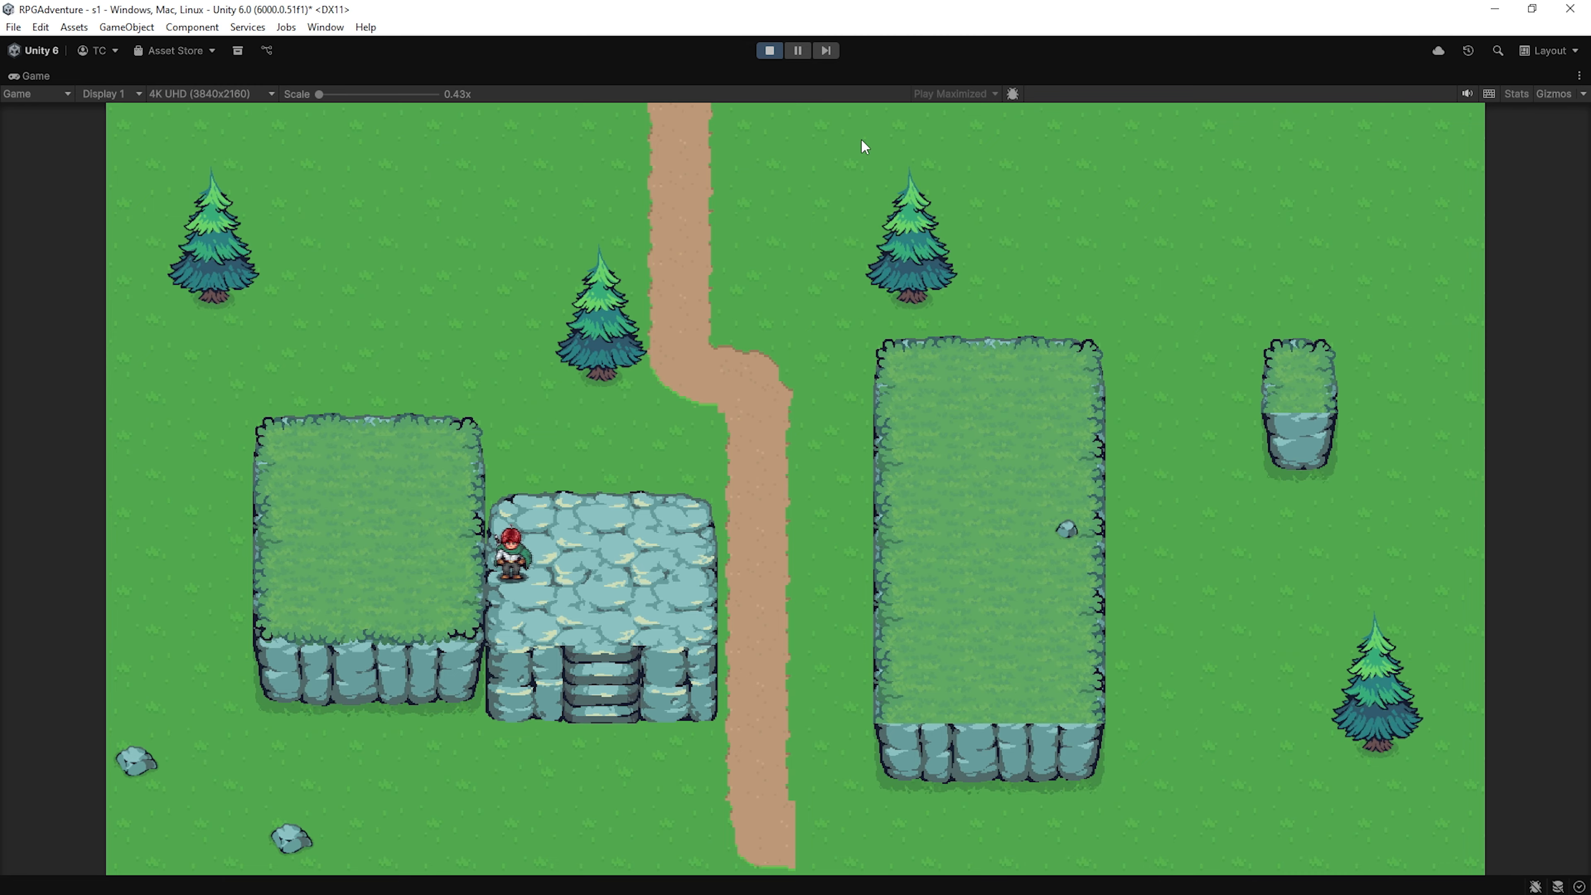
Test the boundary at the stone hill's west side and front edge, walk down and back up the stairs, and end the playtest
key(Left)
key(Right)
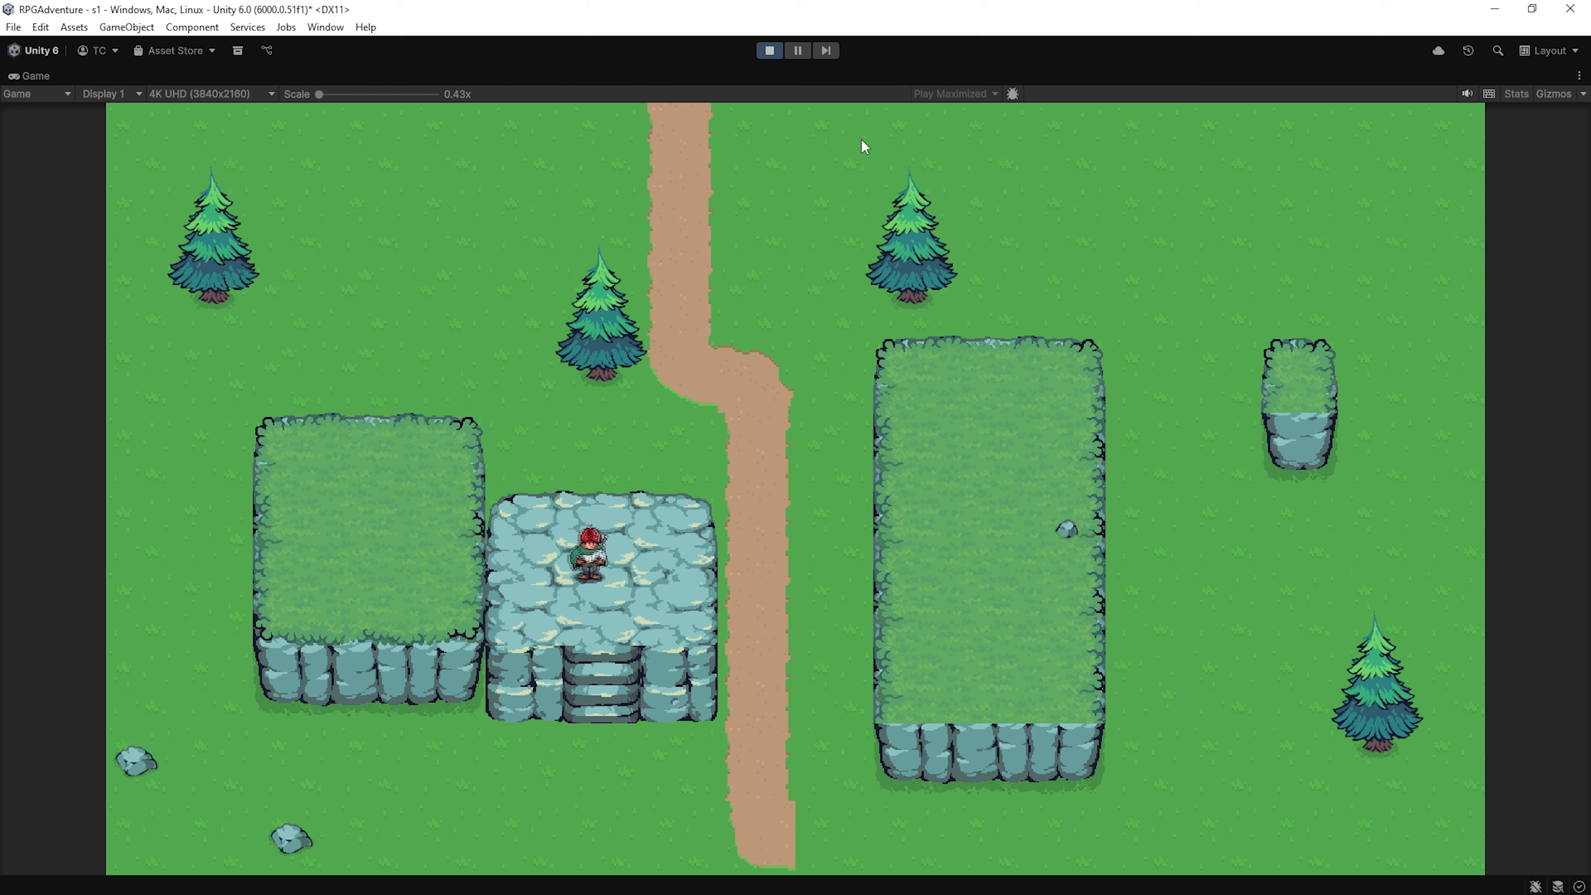
key(Down)
key(Up)
key(Left)
key(Down)
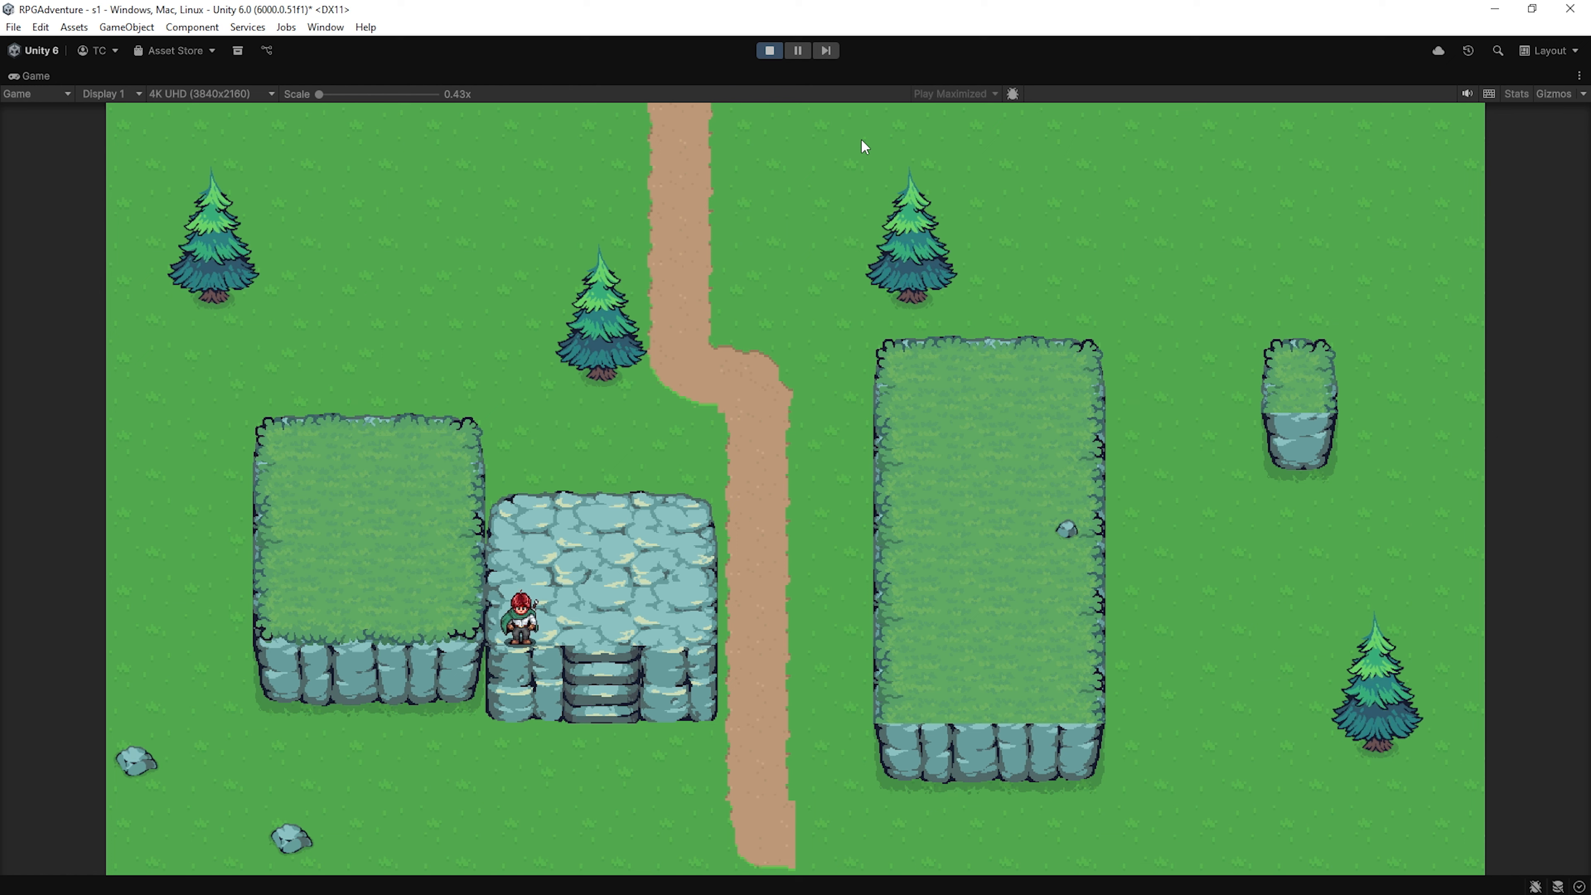
key(Right)
key(Down)
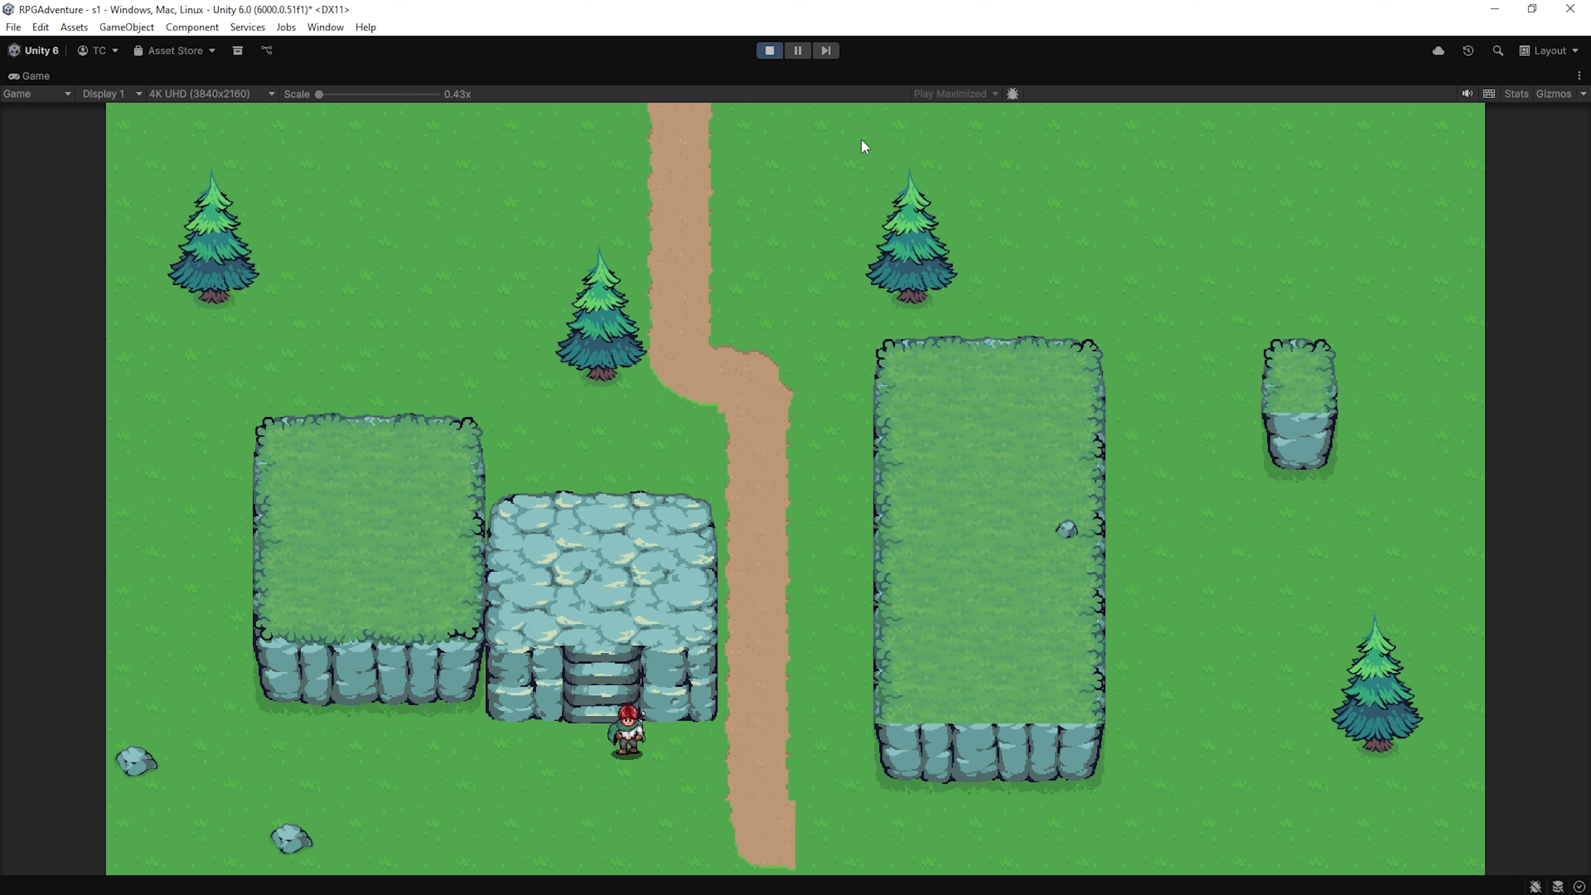
key(Up)
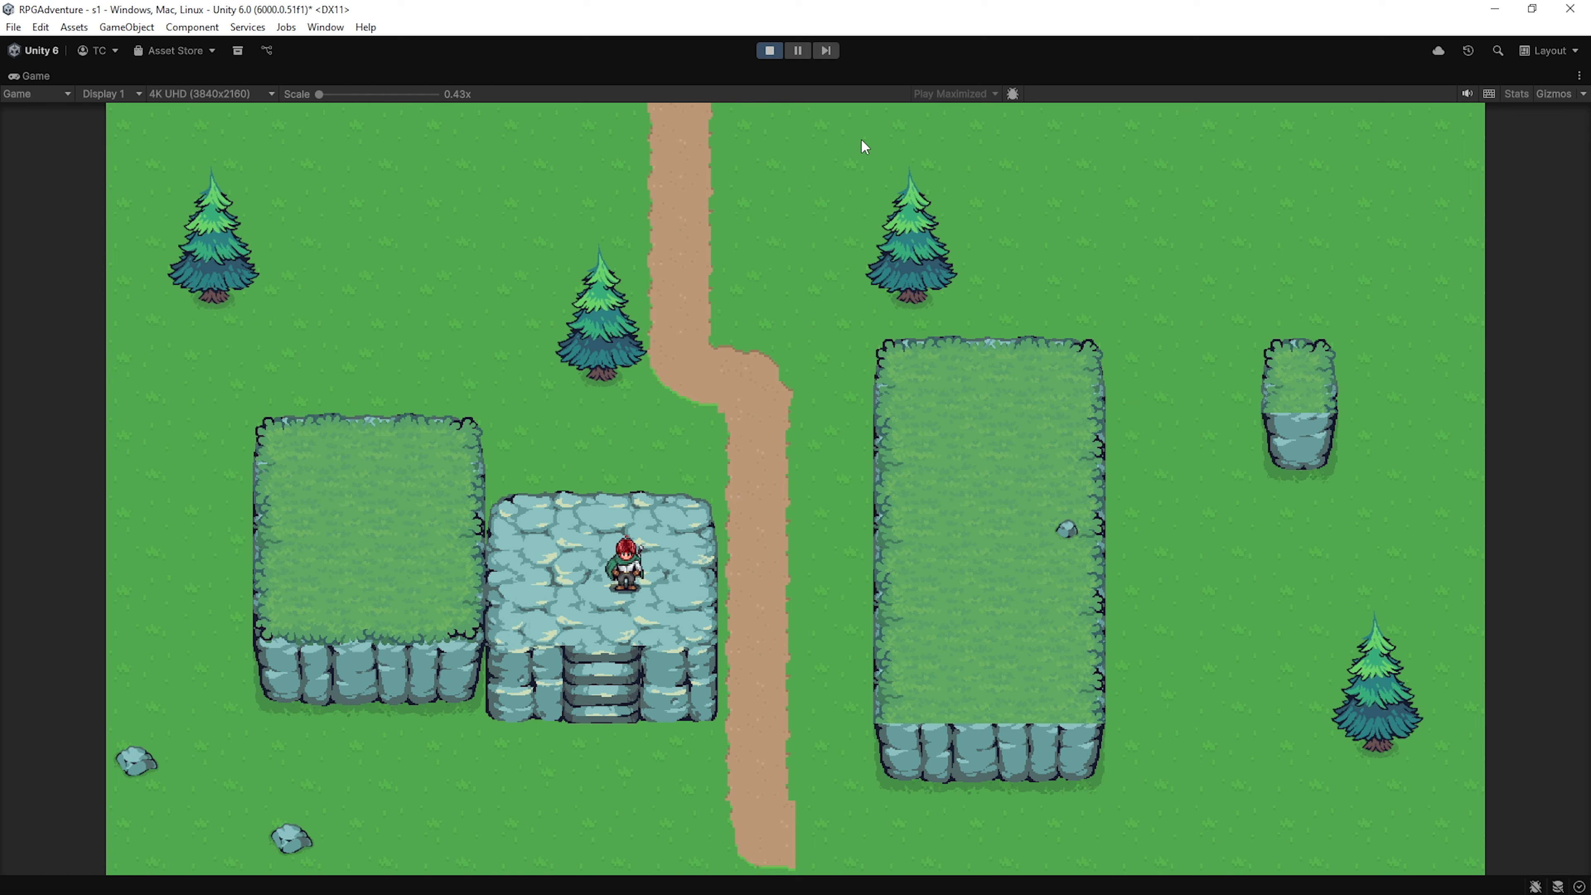
click(770, 51)
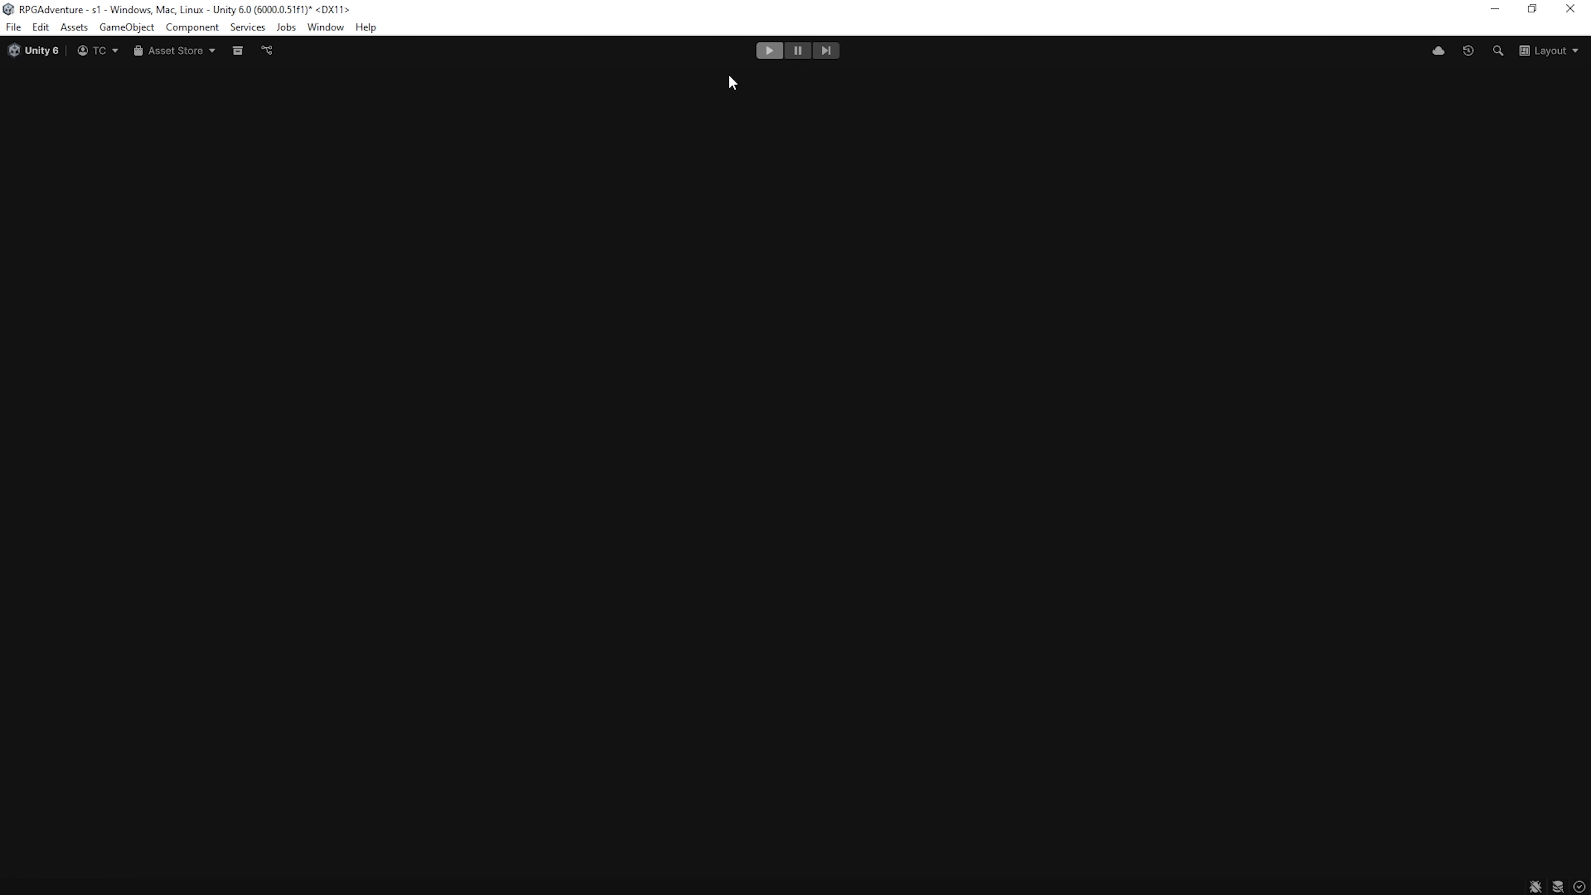